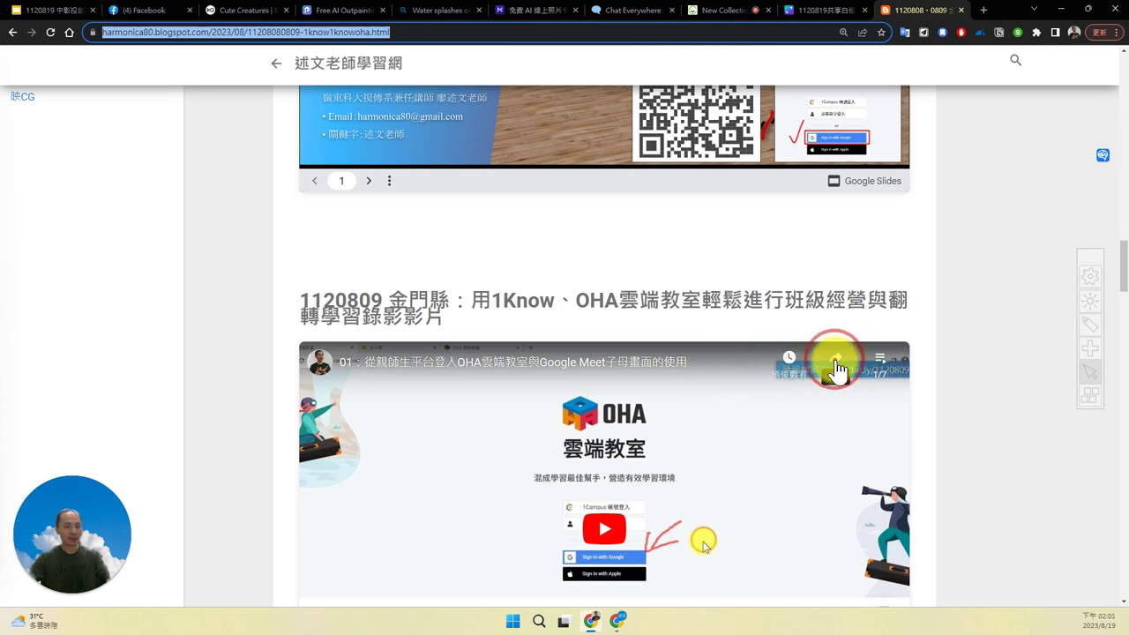
# Open the embedded 1120809 OHA cloud classroom video on YouTube to copy its address, and close the video page
pyautogui.click(835, 357)
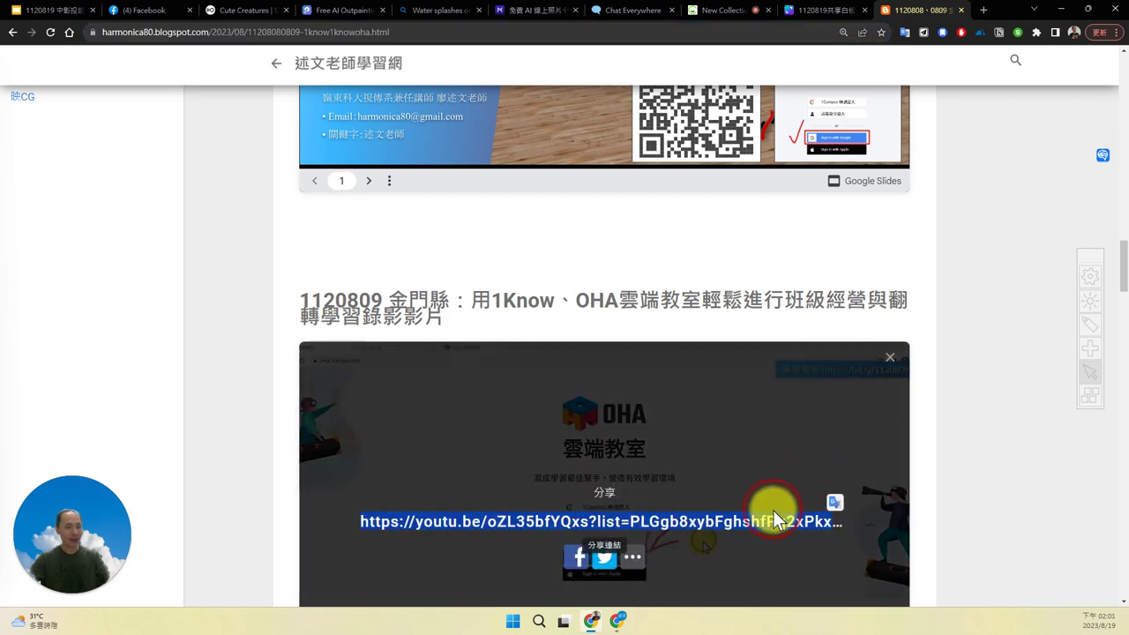
pyautogui.click(628, 556)
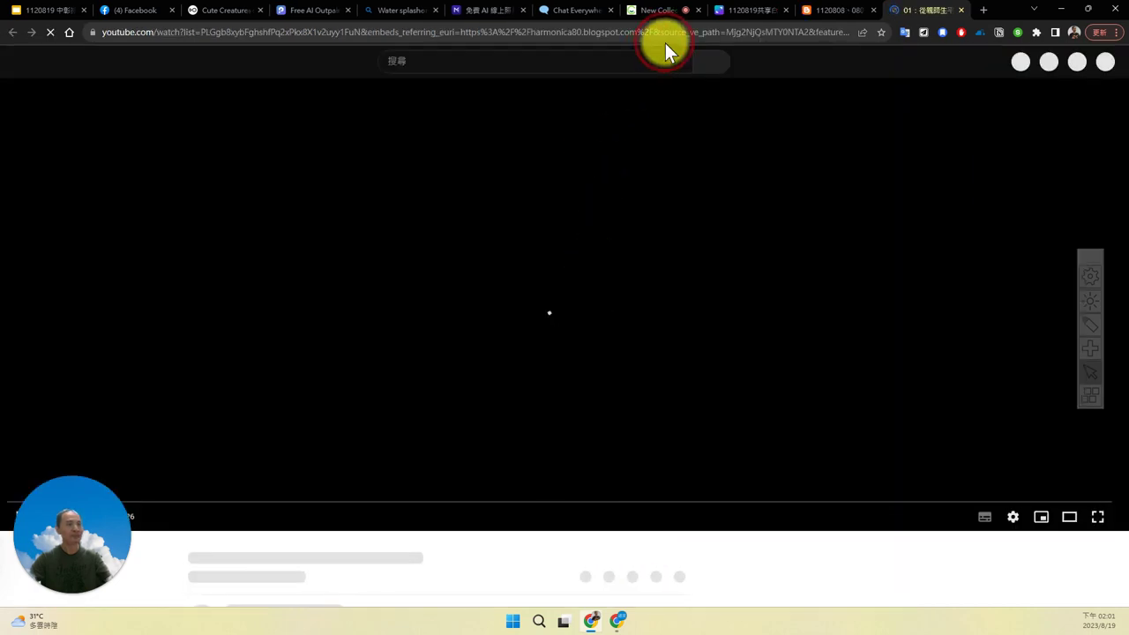
pyautogui.click(675, 33)
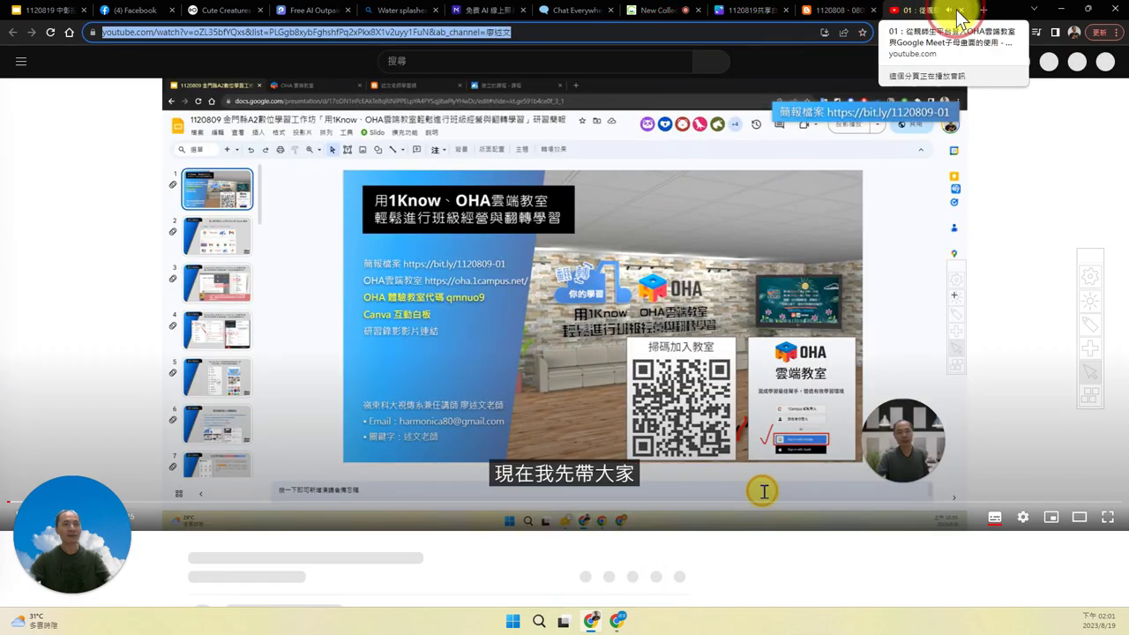
pyautogui.click(960, 11)
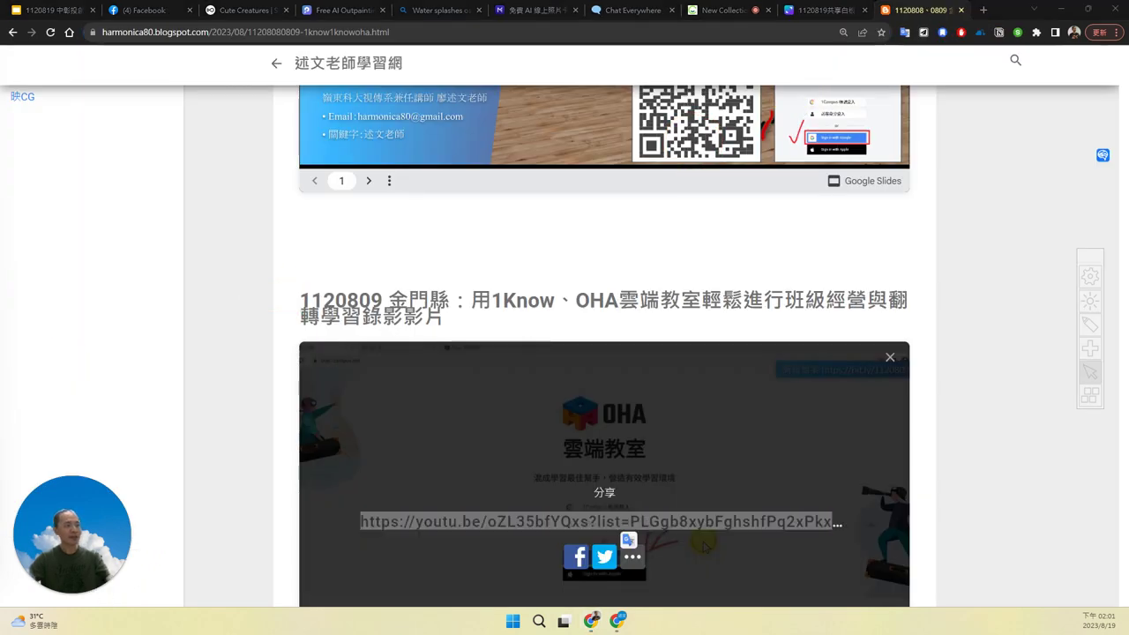
# Switch to Chat Everywhere and read the workshop article summary through to its source link
pyautogui.click(605, 10)
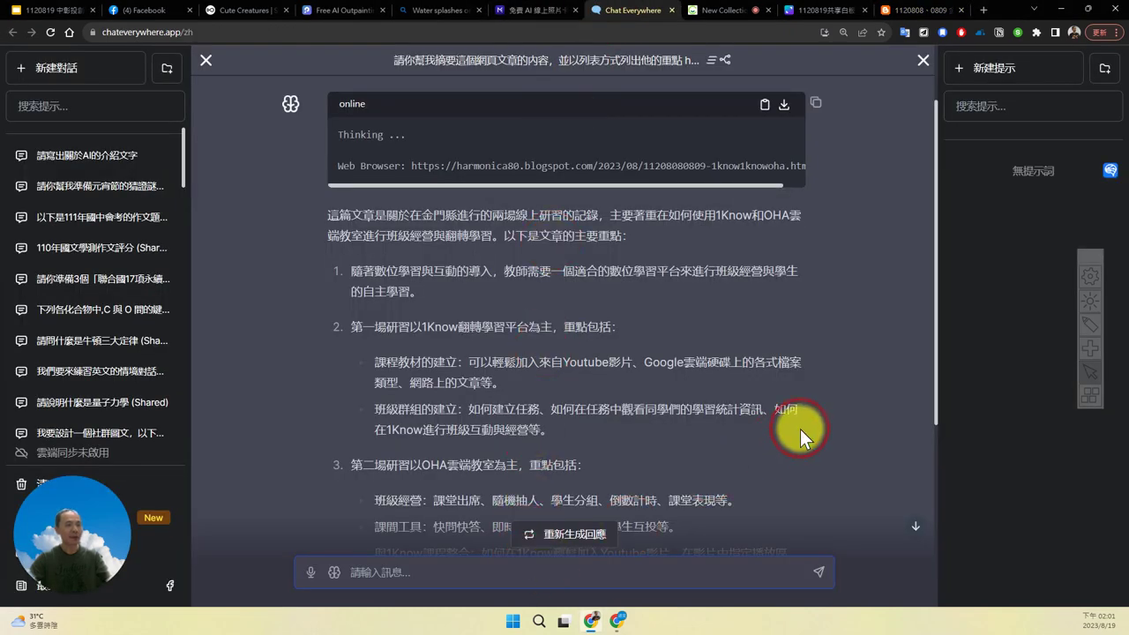
pyautogui.scroll(-3, 800, 429)
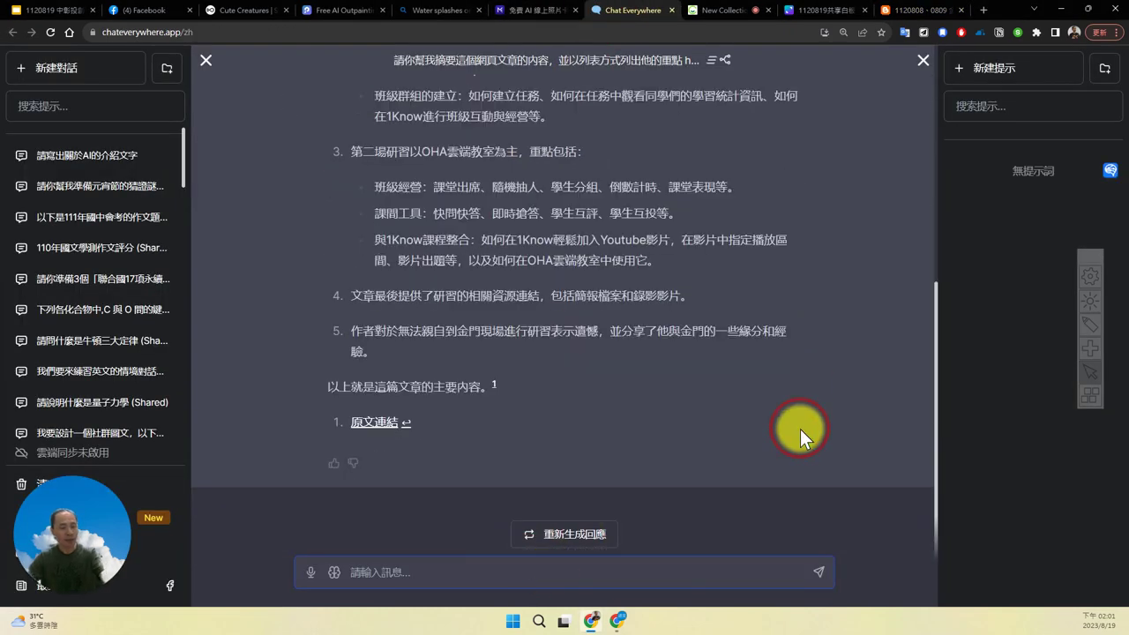
pyautogui.hotkey('ctrl', '-')
pyautogui.click(508, 433)
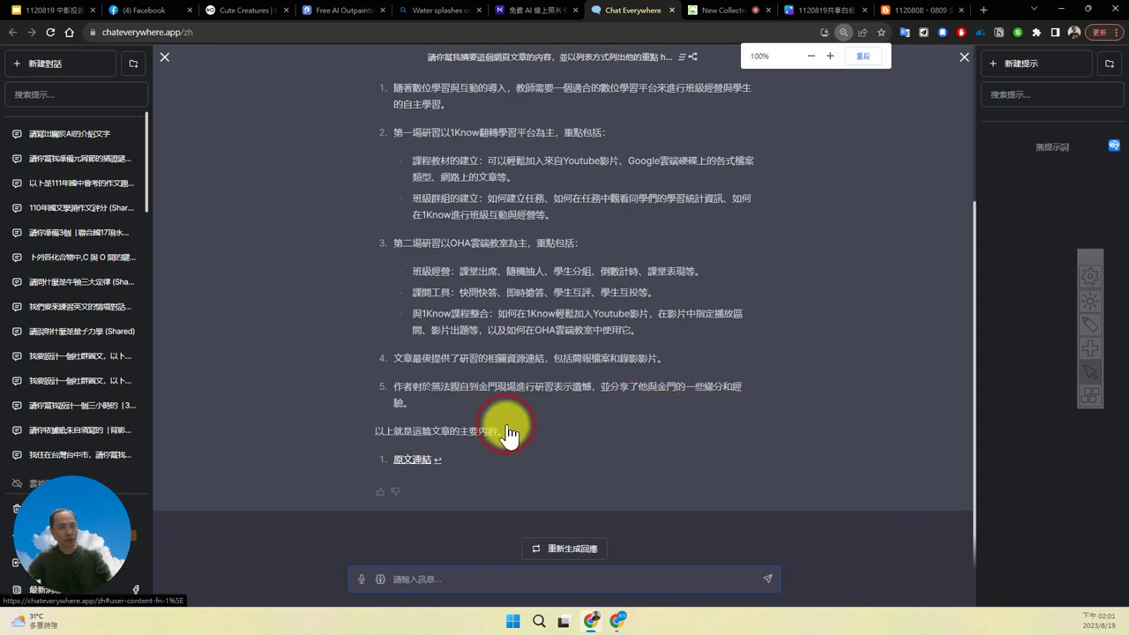
pyautogui.hotkey('ctrl', '-')
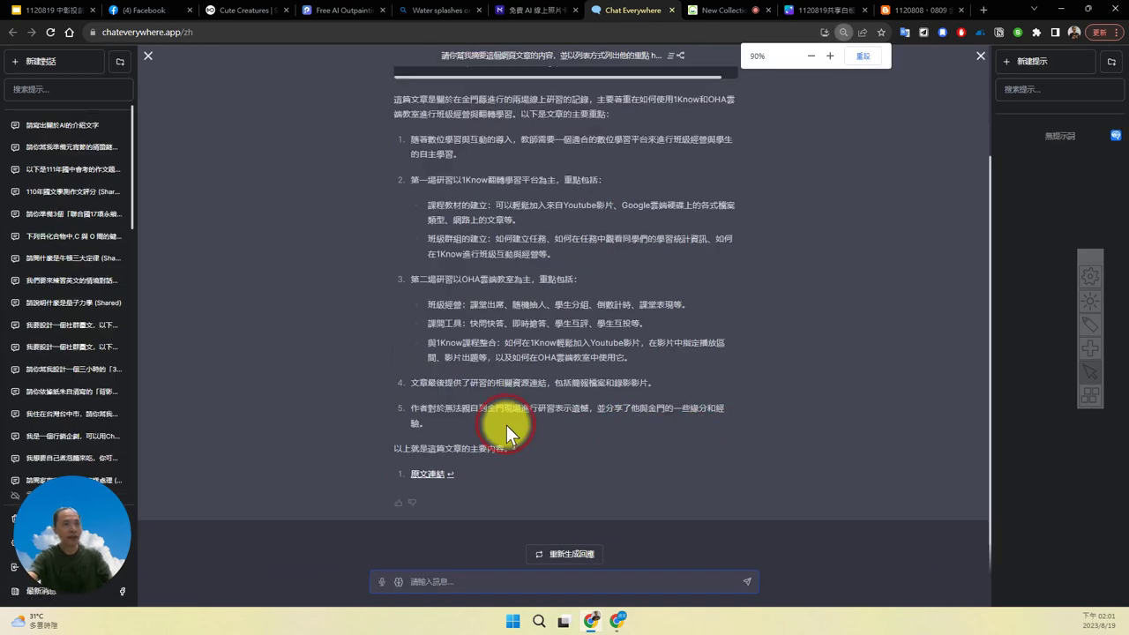
pyautogui.hotkey('ctrl', '+')
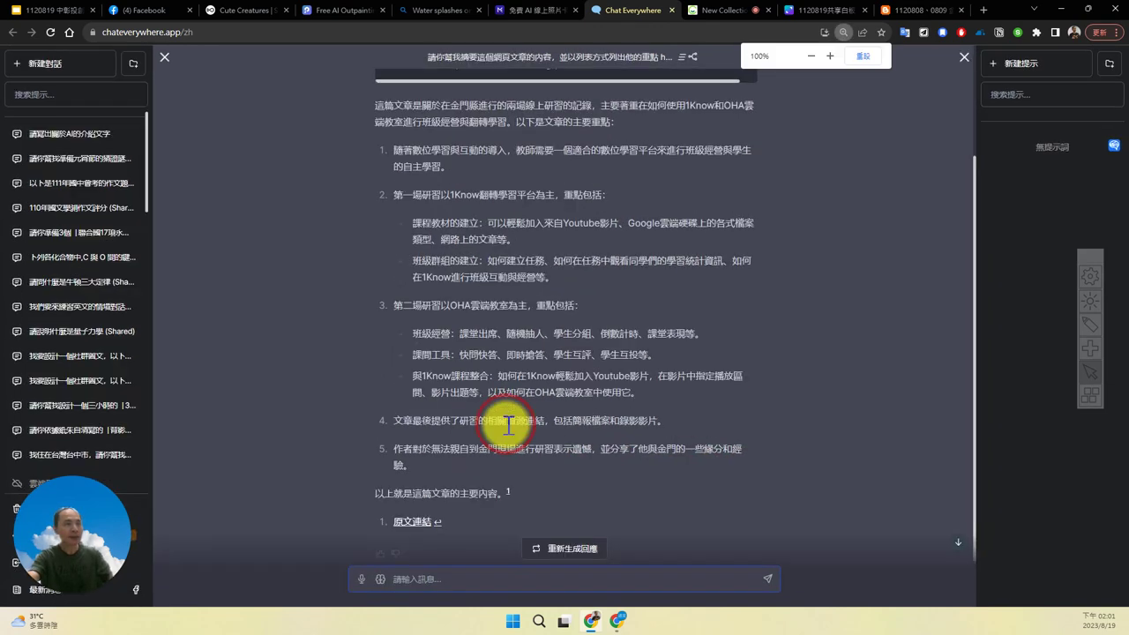
pyautogui.hotkey('ctrl', '+')
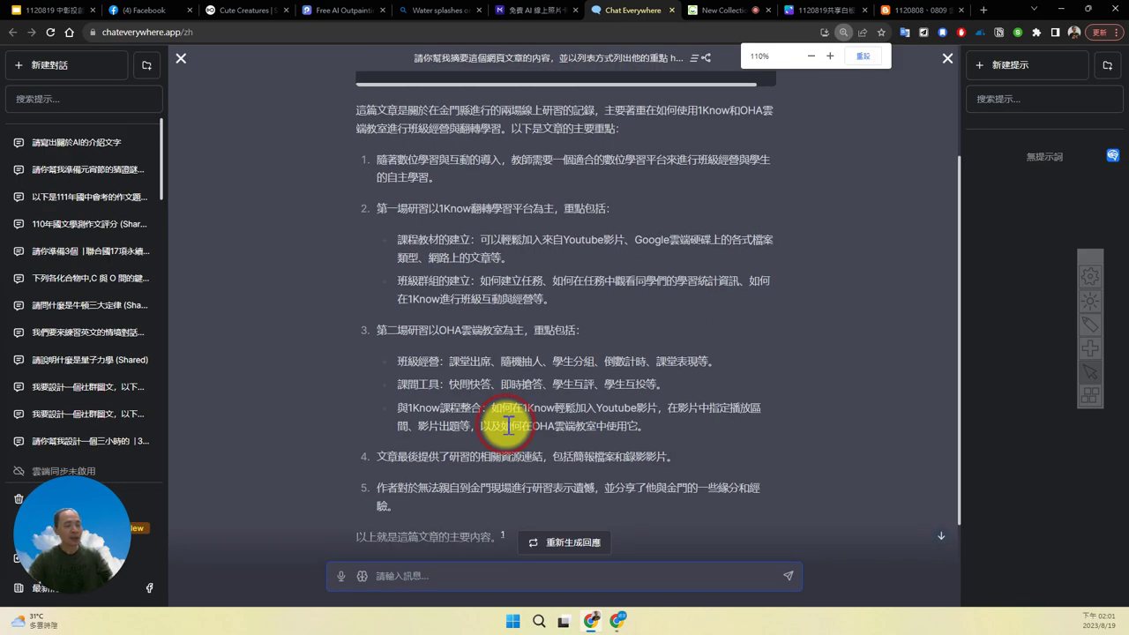
pyautogui.scroll(-2, 556, 489)
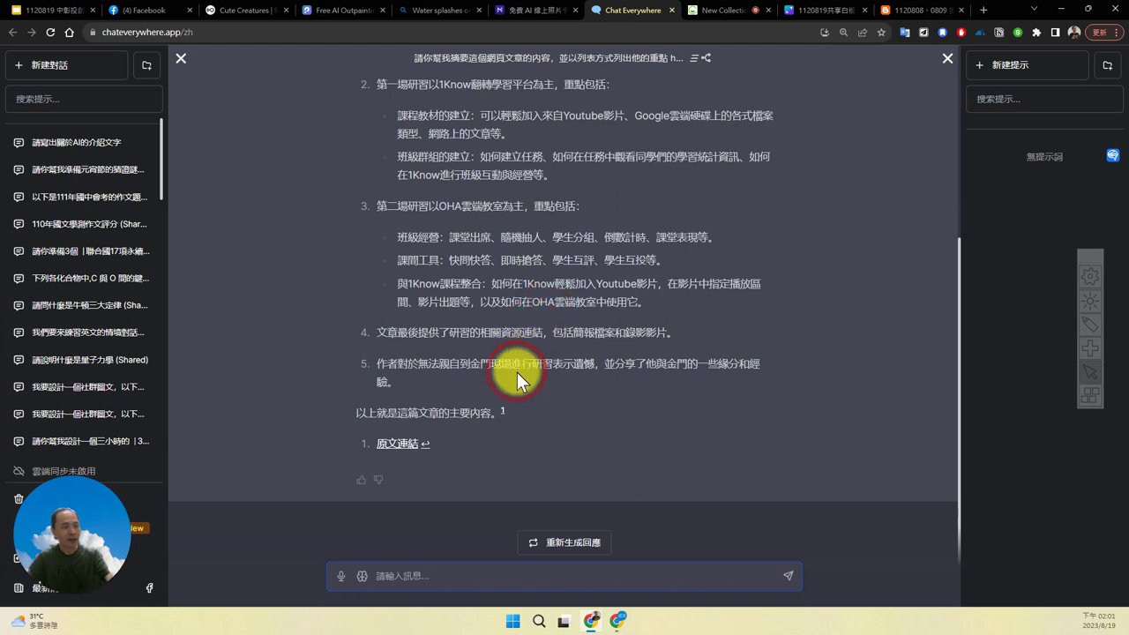
# Dictate the prompt "請你幫我摘要以下YouTube影片的重點", add the copied YouTube link on a new line, and send it
pyautogui.click(481, 576)
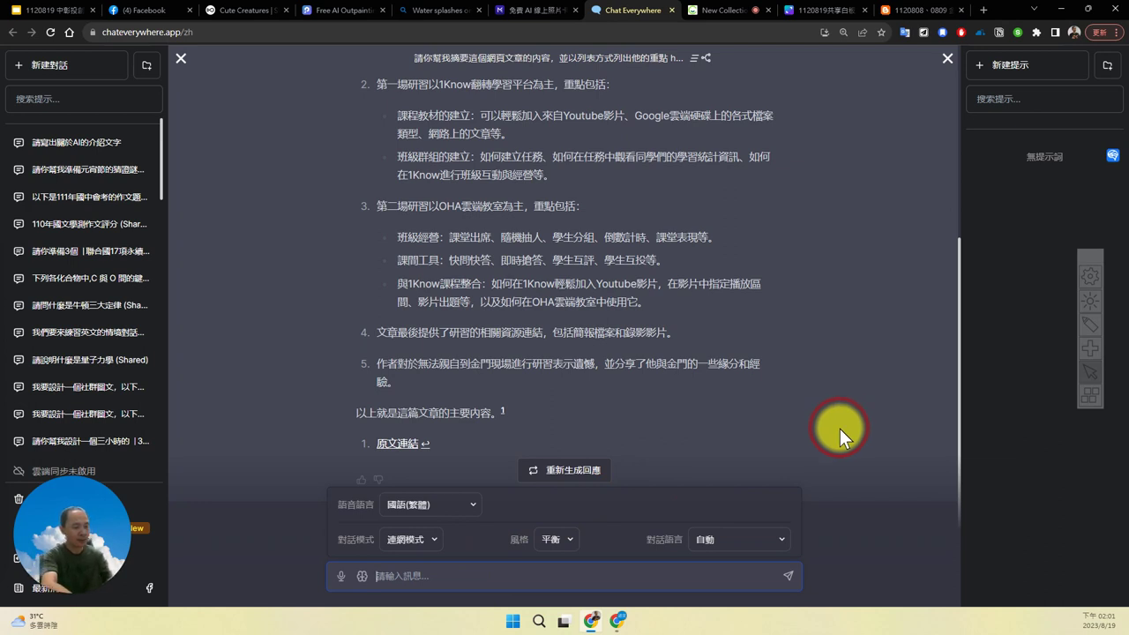
pyautogui.write('i')
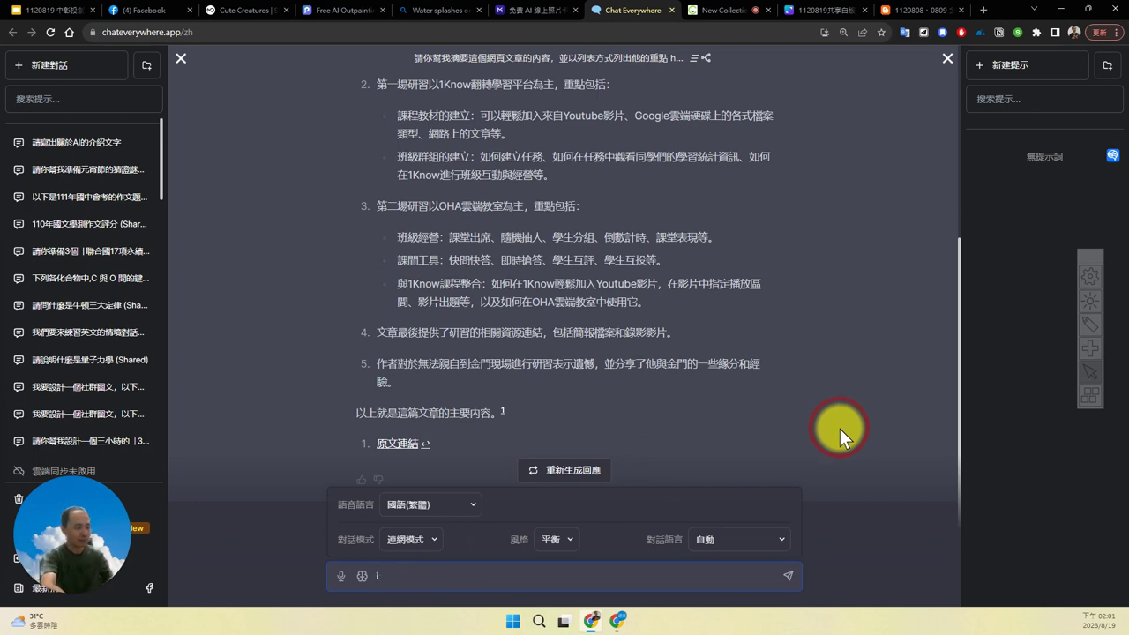
pyautogui.press('BackSpace')
pyautogui.press('super+h')
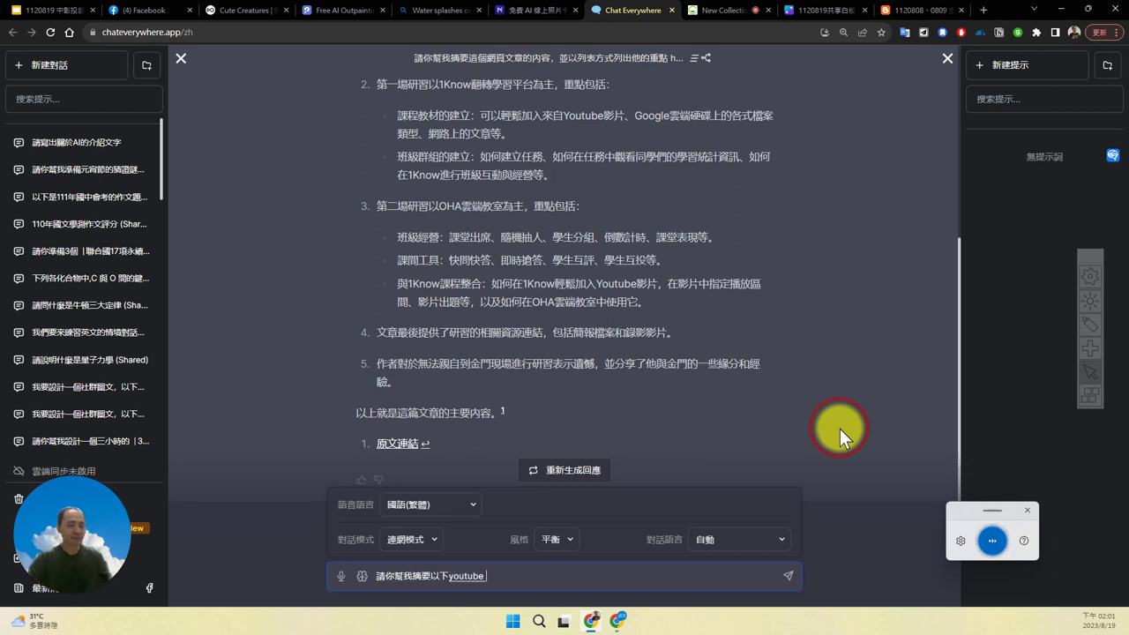
pyautogui.click(991, 540)
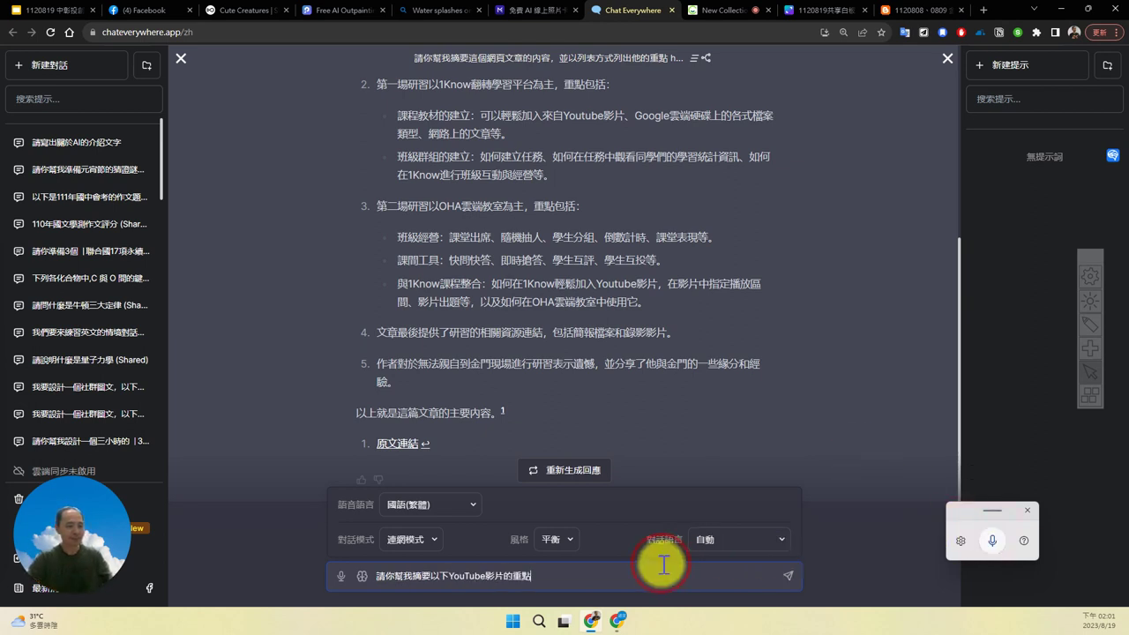
pyautogui.hotkey('shift', 'Return')
pyautogui.write('https://www.youtube.com/watch?list=PLGgb8xybFghshfPq2xPkx8X1v2uyy1FuN&embeds_referring_euri=https%3A%2F%2Fharmonica80.blogspot.com%2F&source_ve_path=Mjg2NjQsMTY0NTA2&feature=emb_share&v=oZL35bfYQxs&ab_channel=%E5%BB%96%E8%BF%B0%E6%96%87')
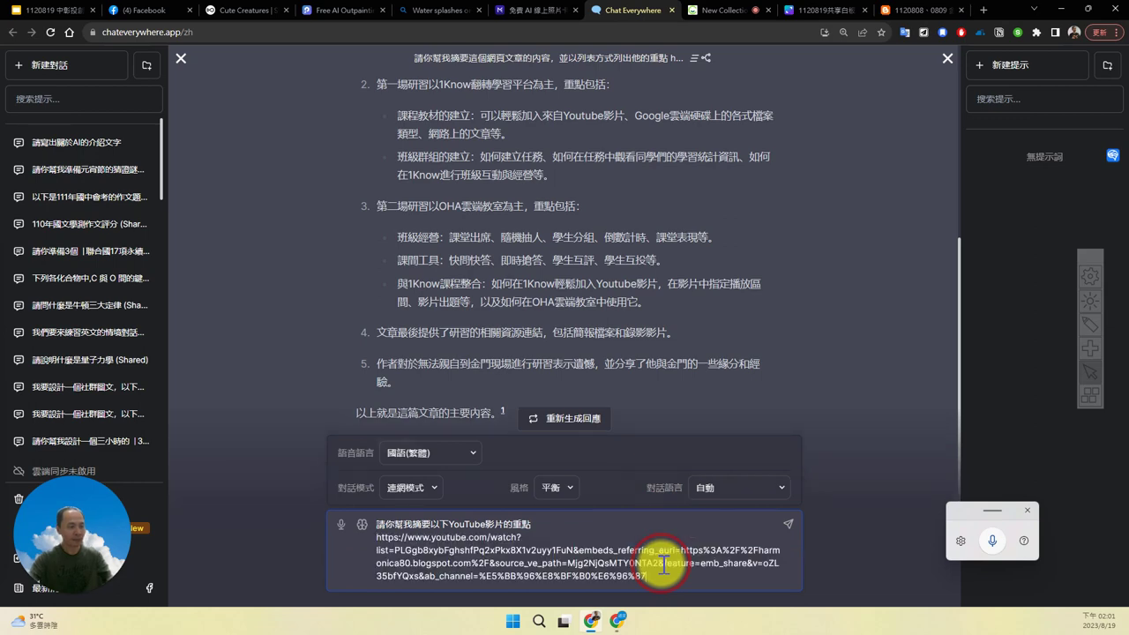
pyautogui.press('Return')
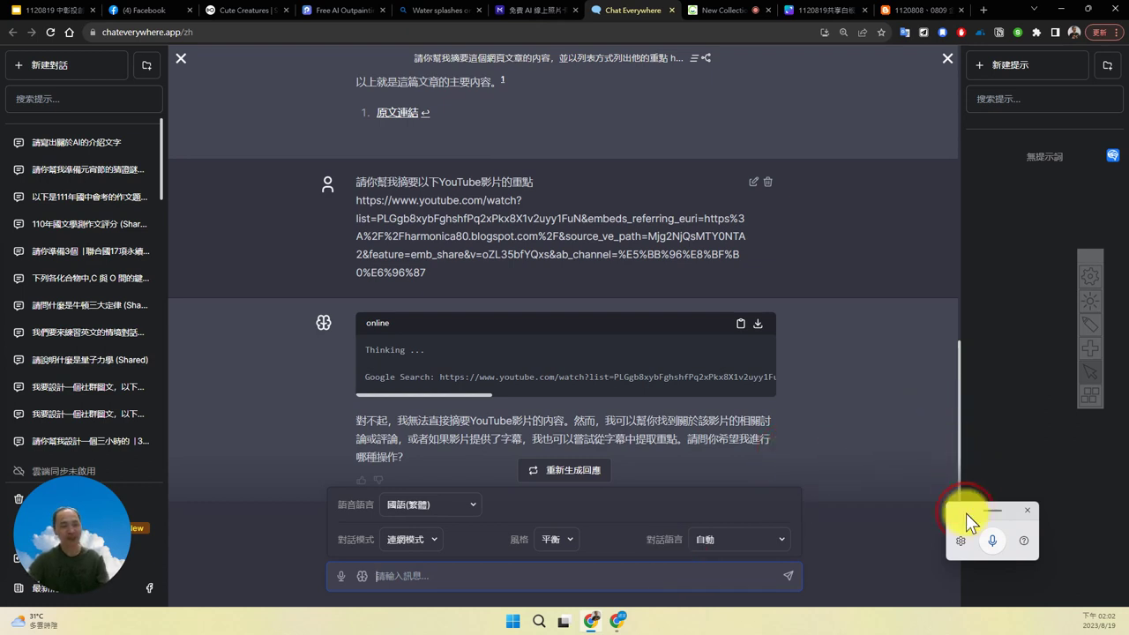
pyautogui.moveTo(966, 513); pyautogui.dragTo(1013, 510)
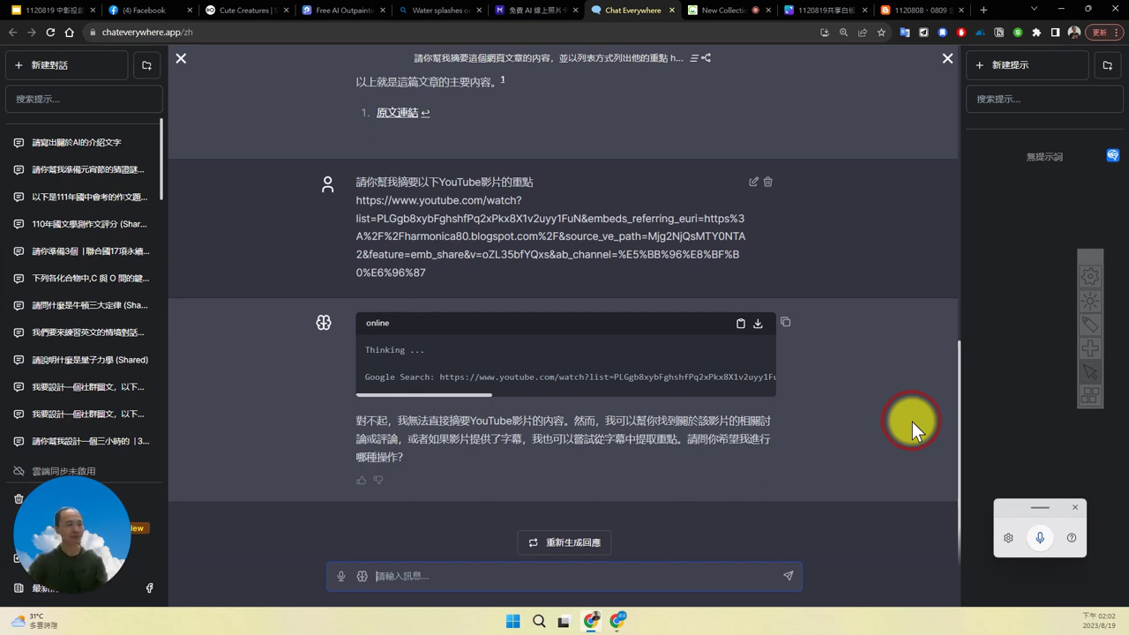
# Search Google for "chatgpt" in a new browser tab, open ChatGPT at chat.openai.com, and select its page address
pyautogui.click(983, 10)
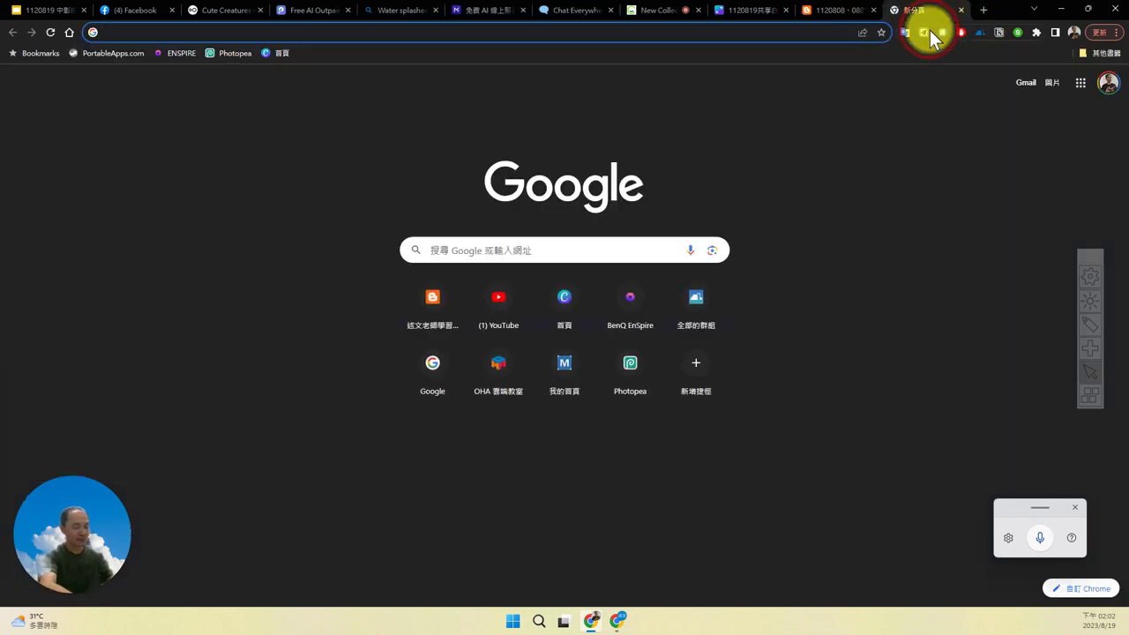
pyautogui.write('ch')
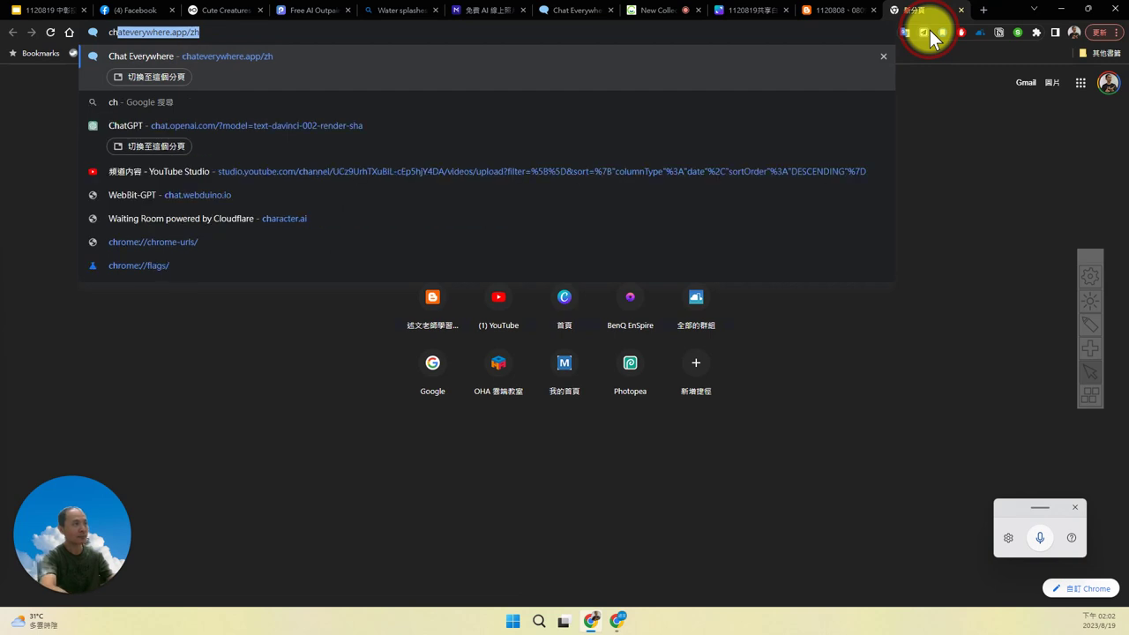
pyautogui.write('atgpt')
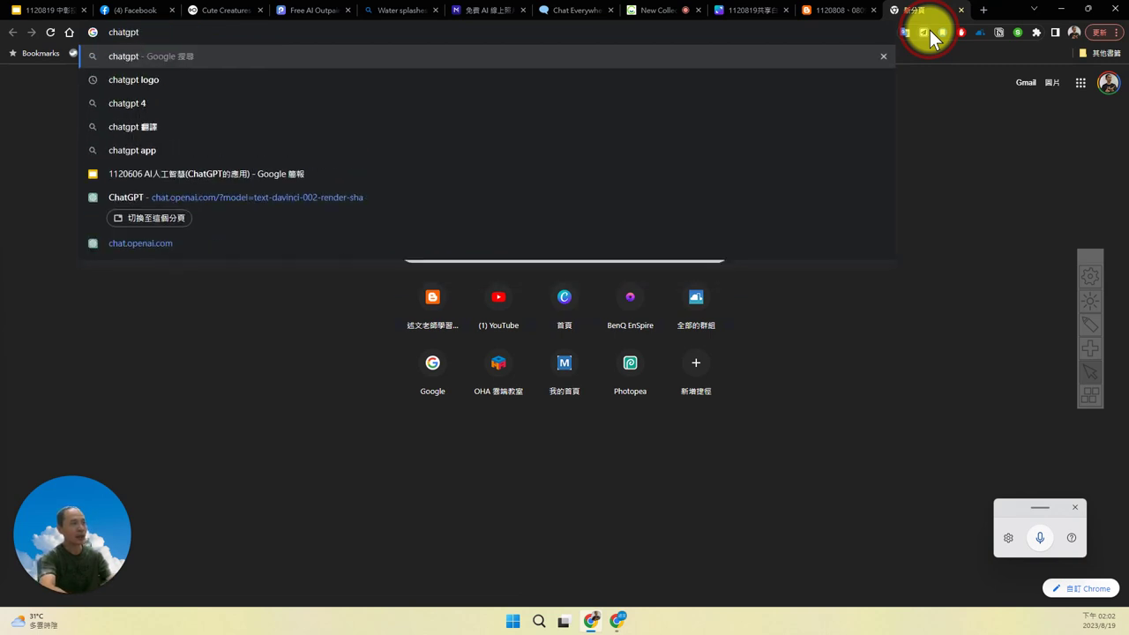
pyautogui.press('Return')
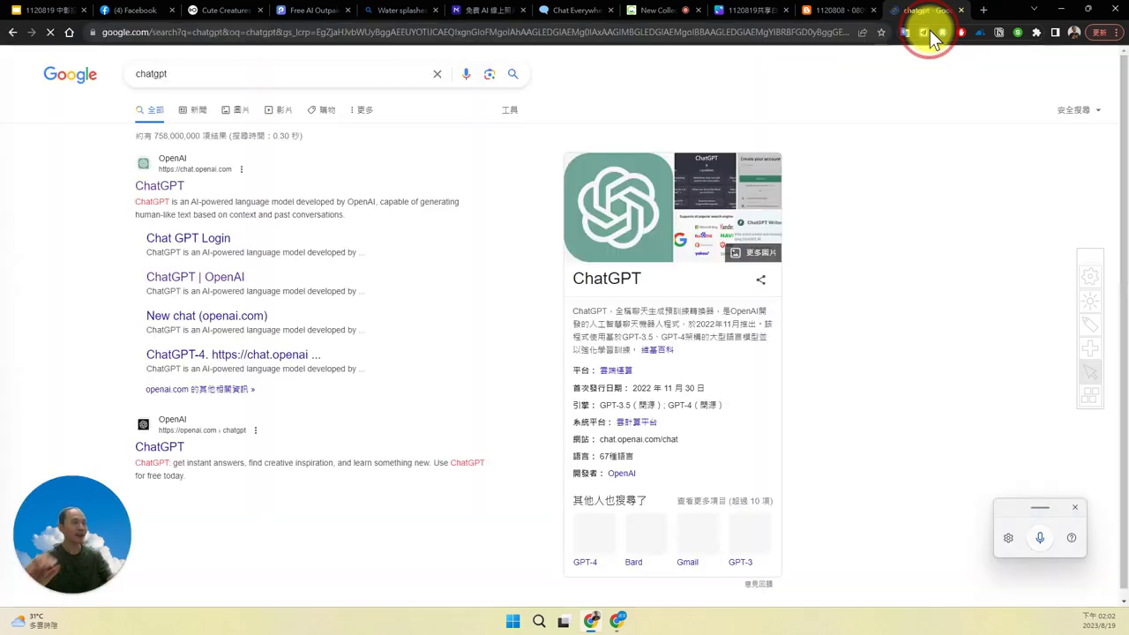
pyautogui.click(164, 190)
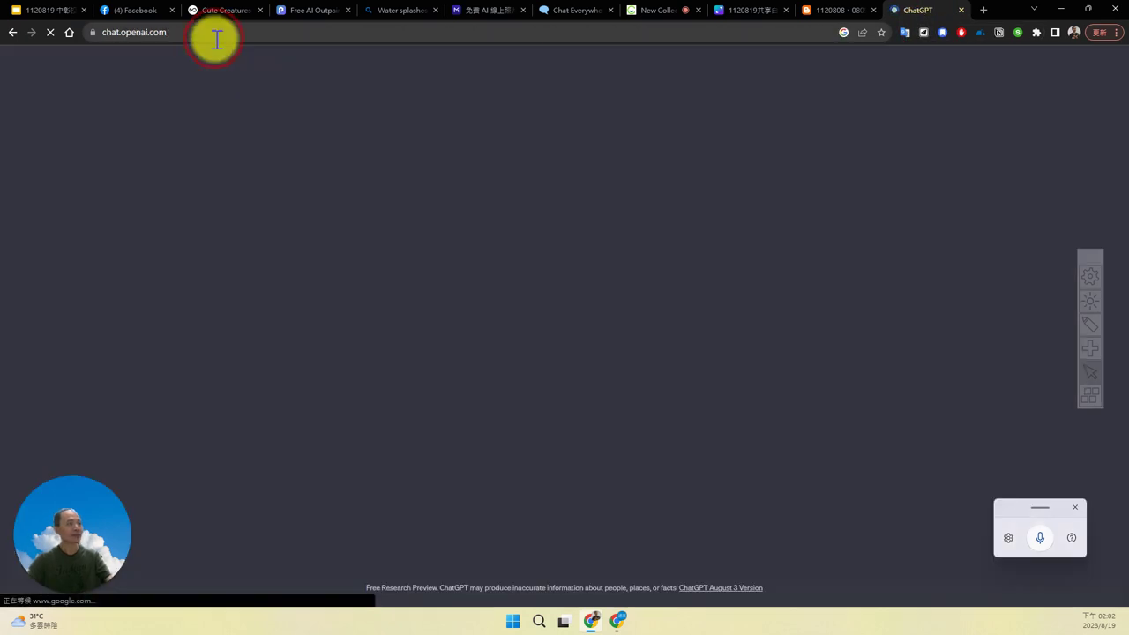
pyautogui.click(217, 33)
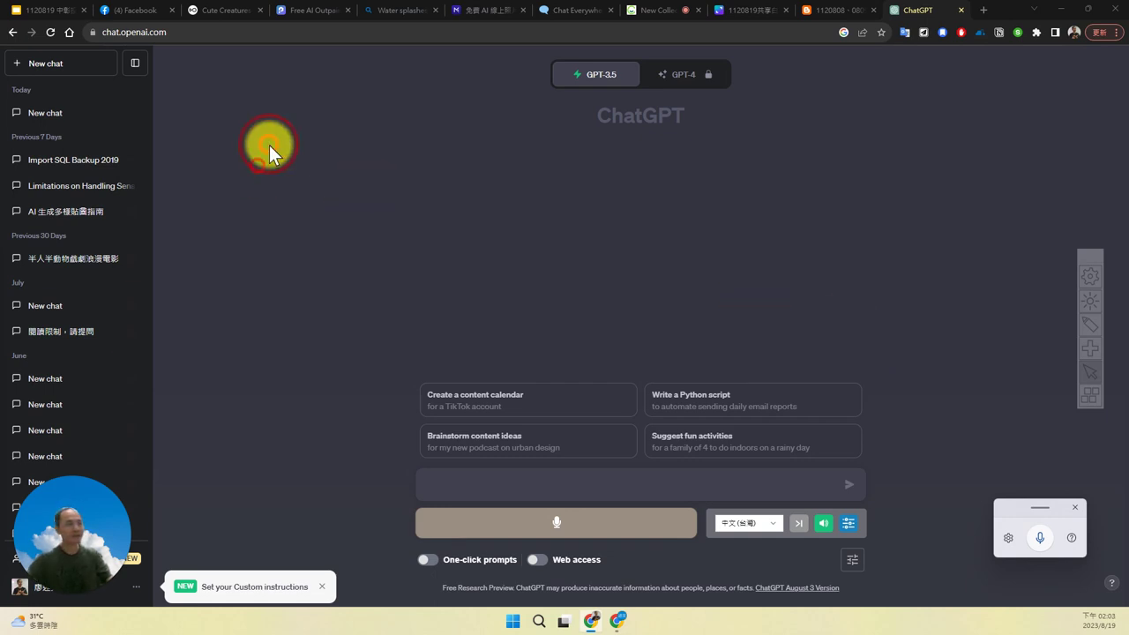
pyautogui.hotkey('ctrl', '+')
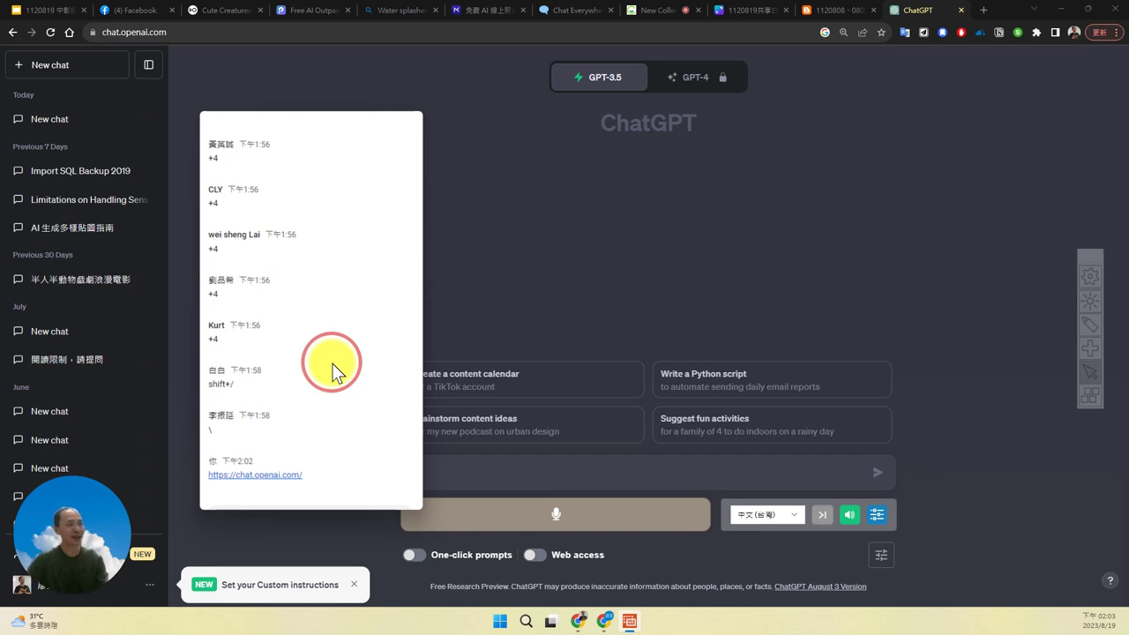
# Check the participants' replies in the floating meeting chat window and close it
pyautogui.moveTo(331, 260); pyautogui.dragTo(120, 291)
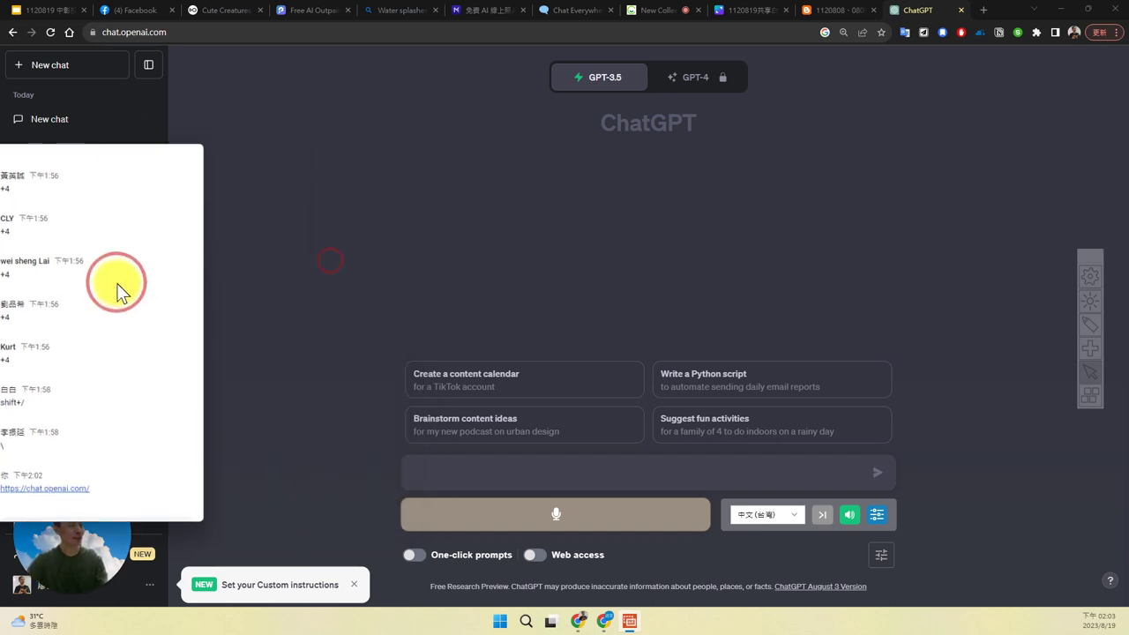
pyautogui.hotkey('alt', 'F4')
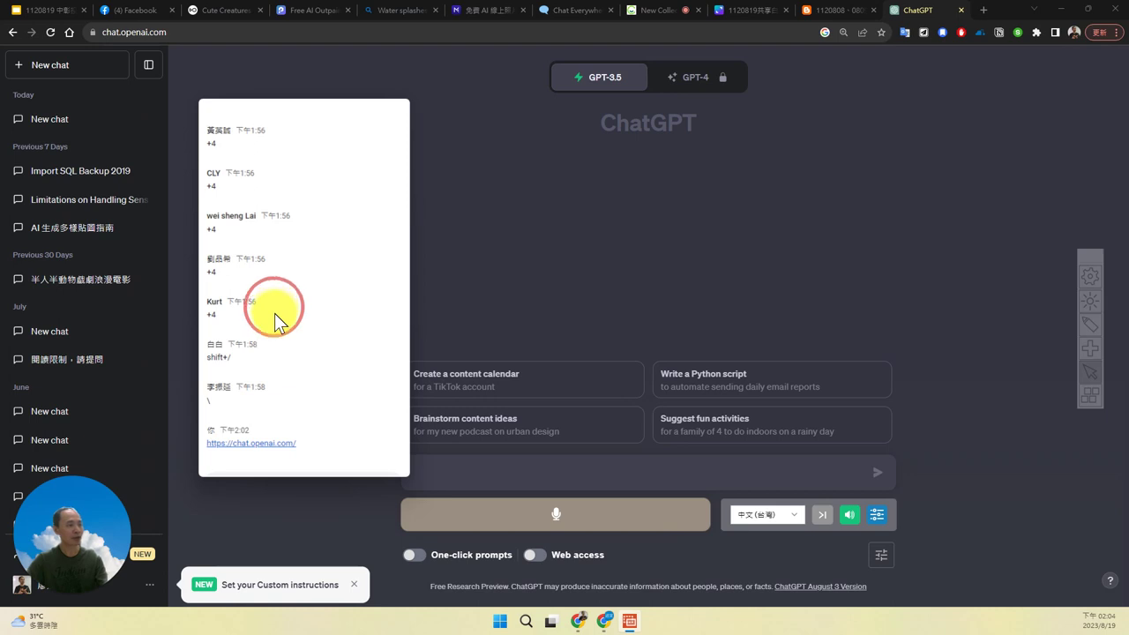
pyautogui.moveTo(274, 314); pyautogui.dragTo(269, 286)
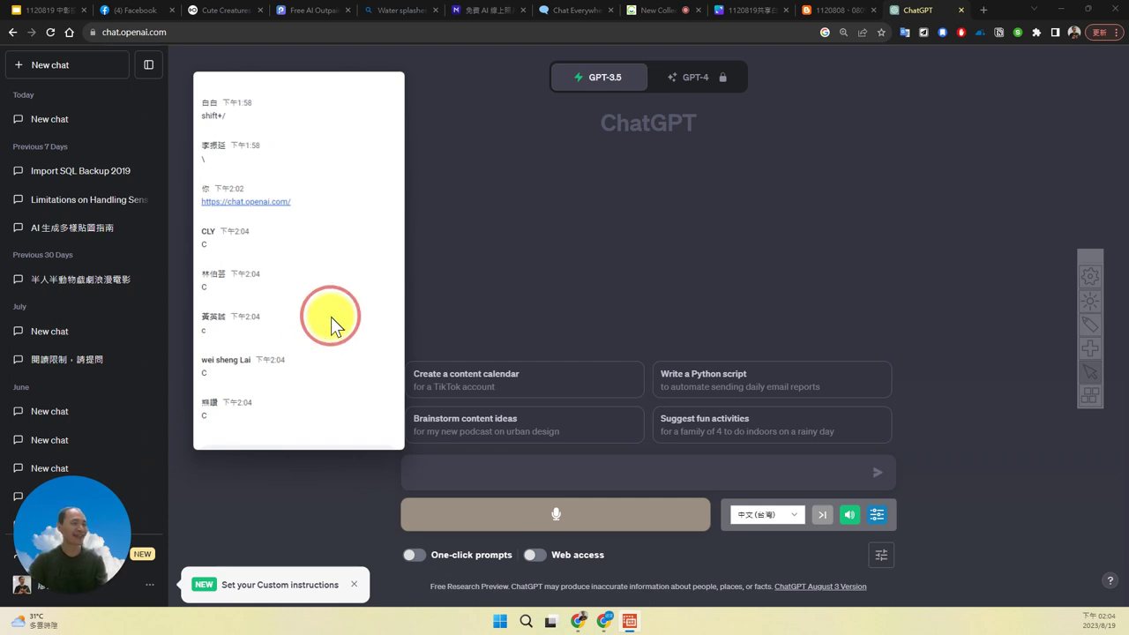
pyautogui.moveTo(323, 257); pyautogui.dragTo(231, 291)
pyautogui.hotkey('alt', 'F4')
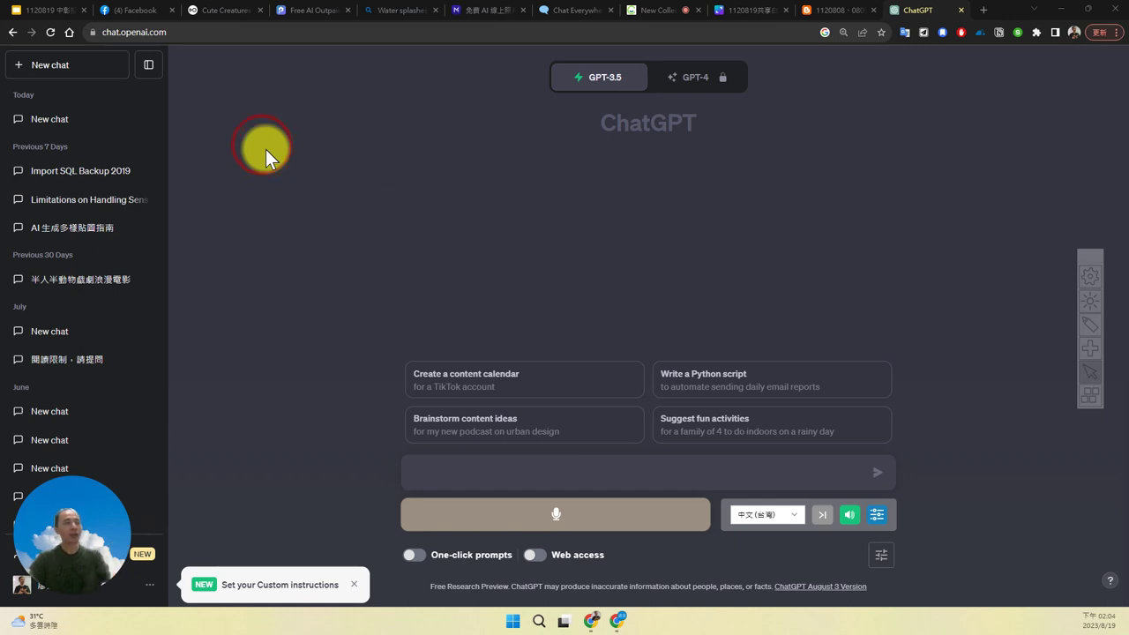
# Draw a red arrow at the conversation history and a red circle around New chat, and clear the annotations
pyautogui.moveTo(266, 149); pyautogui.dragTo(366, 193)
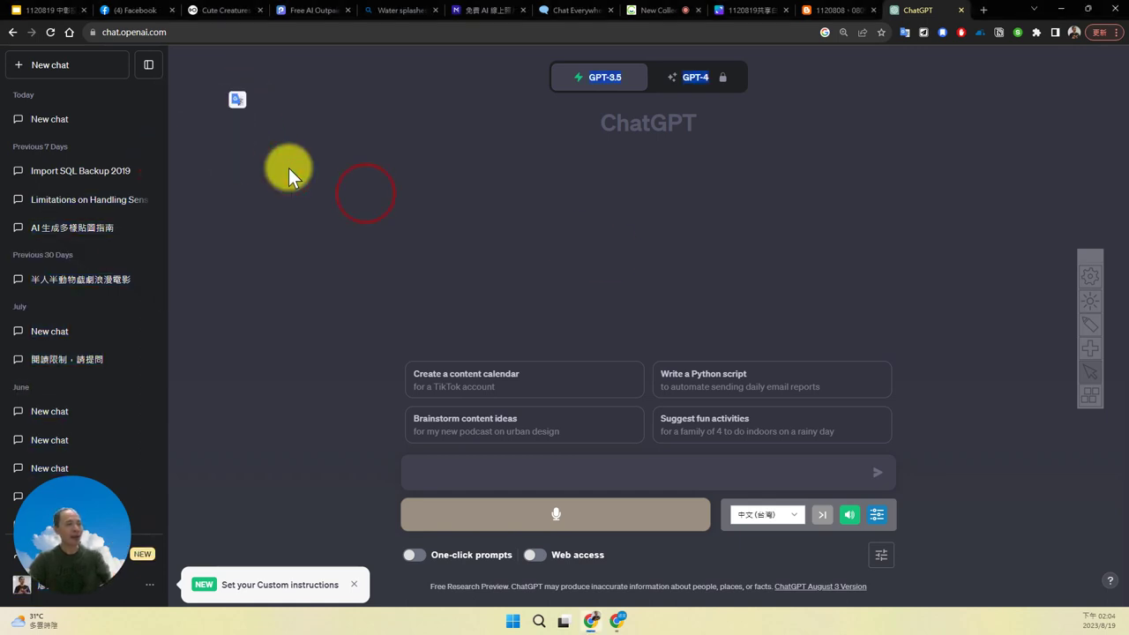
pyautogui.click(1083, 331)
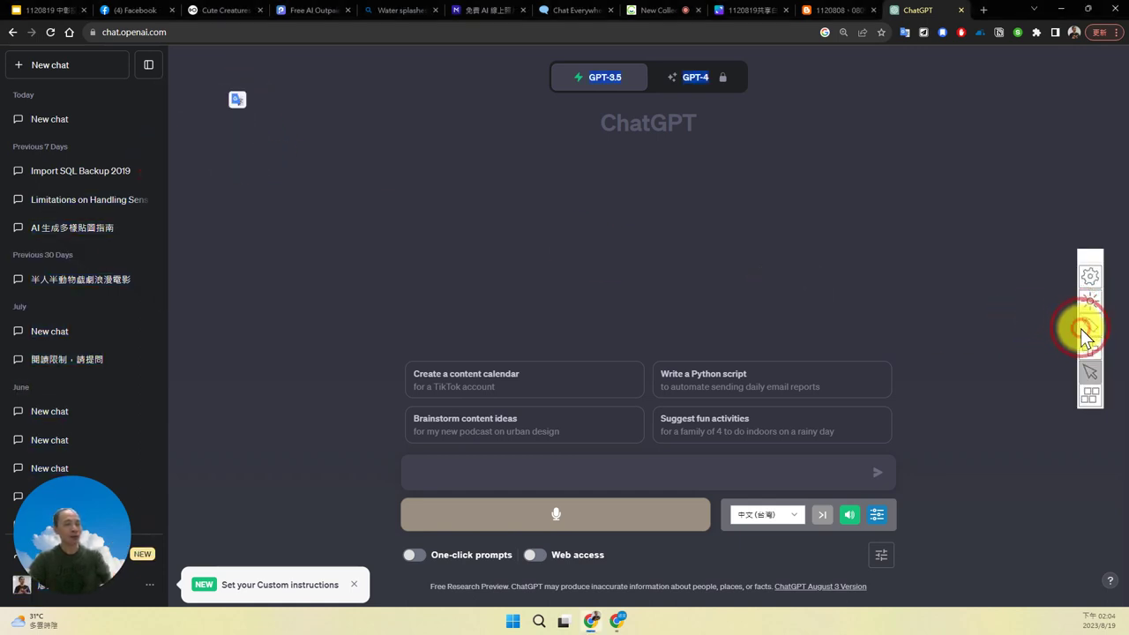
pyautogui.moveTo(258, 124)
pyautogui.mouseDown()
pyautogui.moveTo(196, 186)
pyautogui.moveTo(186, 173)
pyautogui.mouseUp()
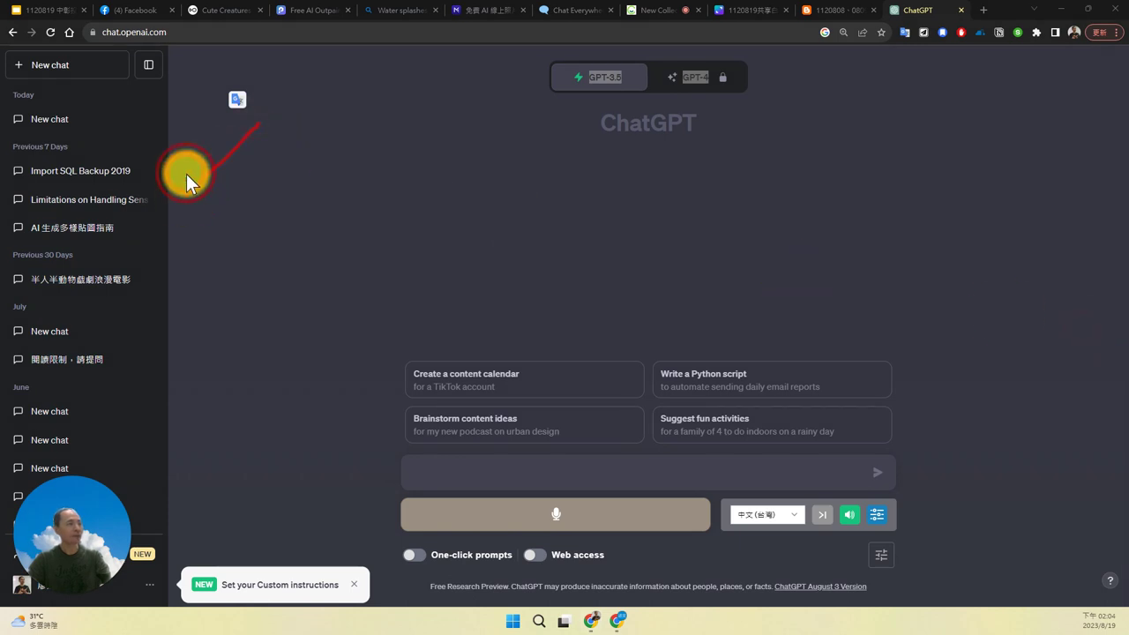
pyautogui.moveTo(49, 99)
pyautogui.mouseDown()
pyautogui.moveTo(13, 53)
pyautogui.moveTo(130, 65)
pyautogui.mouseUp()
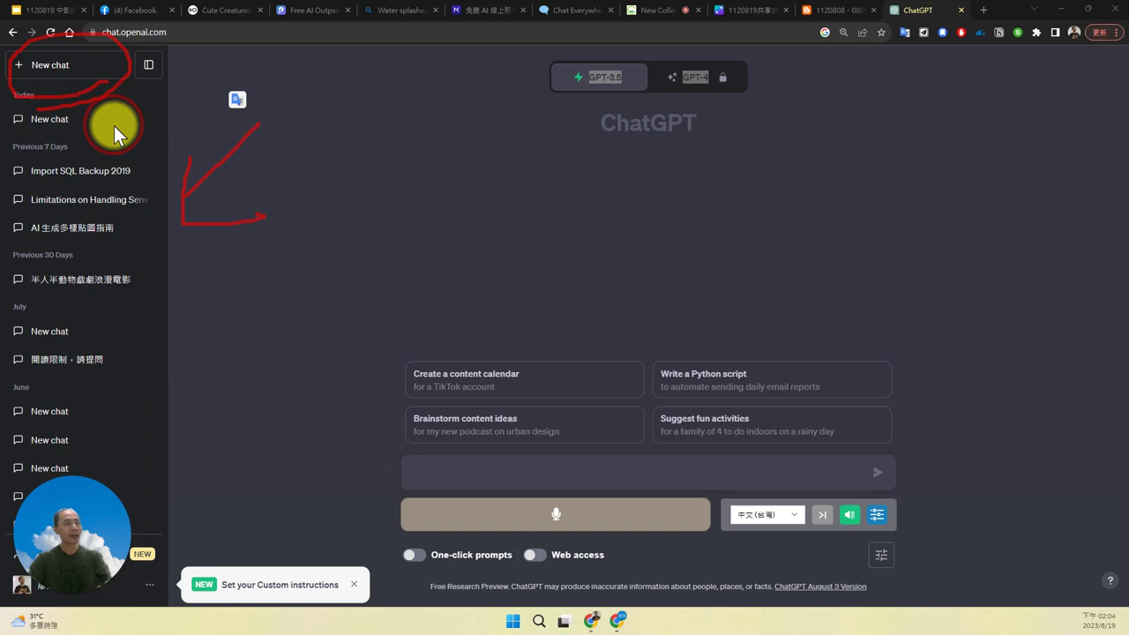
pyautogui.press('Escape')
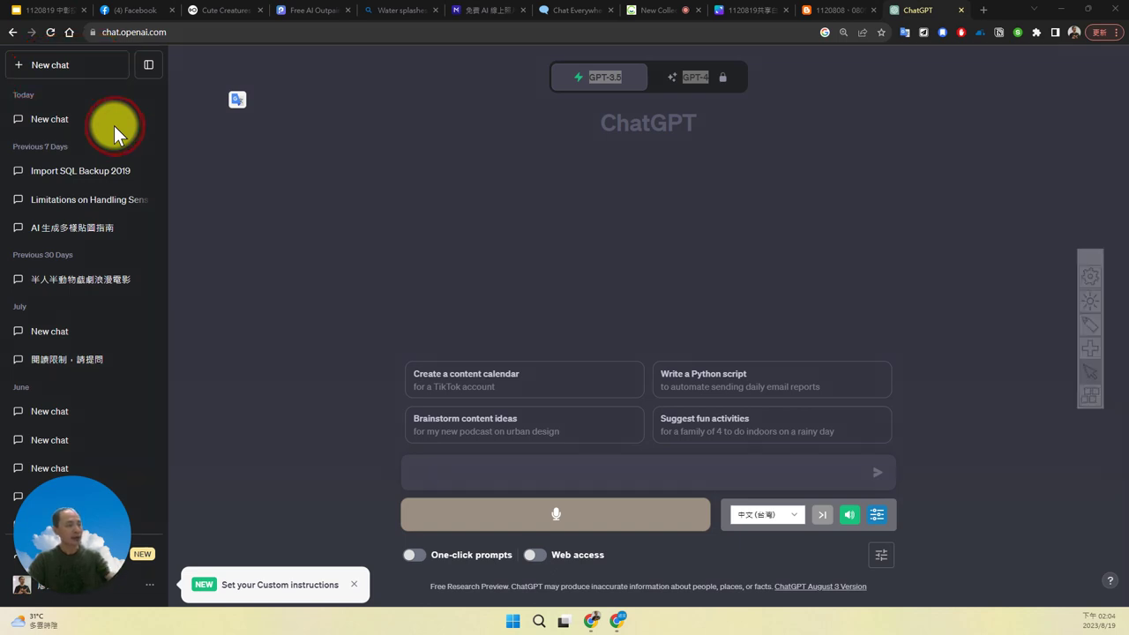
pyautogui.moveTo(92, 512); pyautogui.dragTo(110, 332)
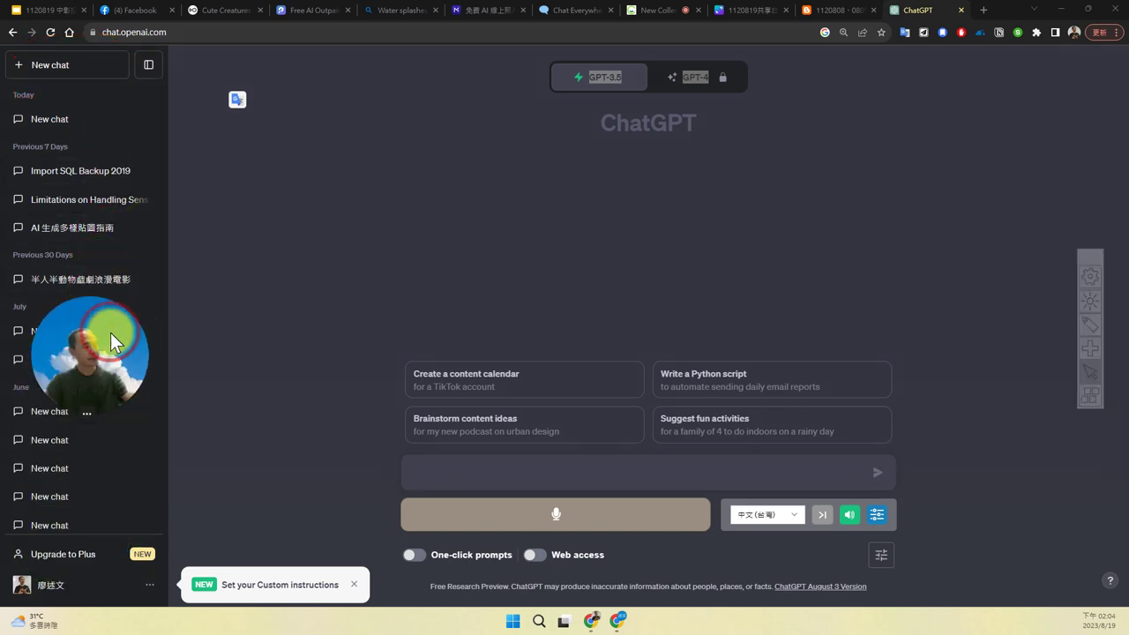
# Open ChatGPT's settings, examine the General and Data controls options, and close the settings
pyautogui.click(150, 597)
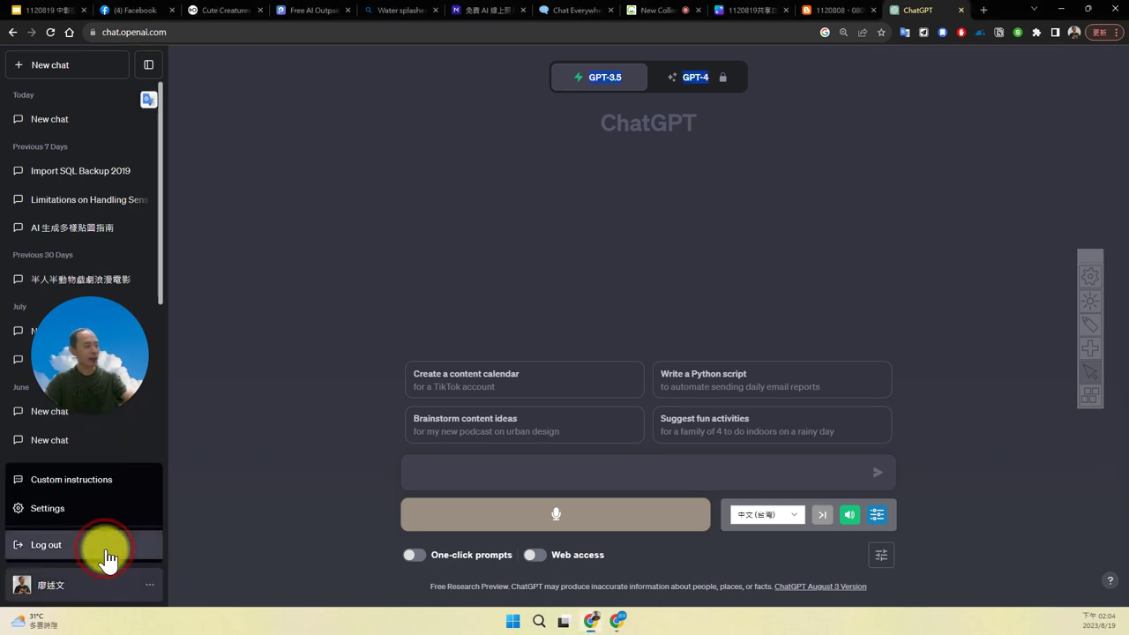
pyautogui.click(106, 508)
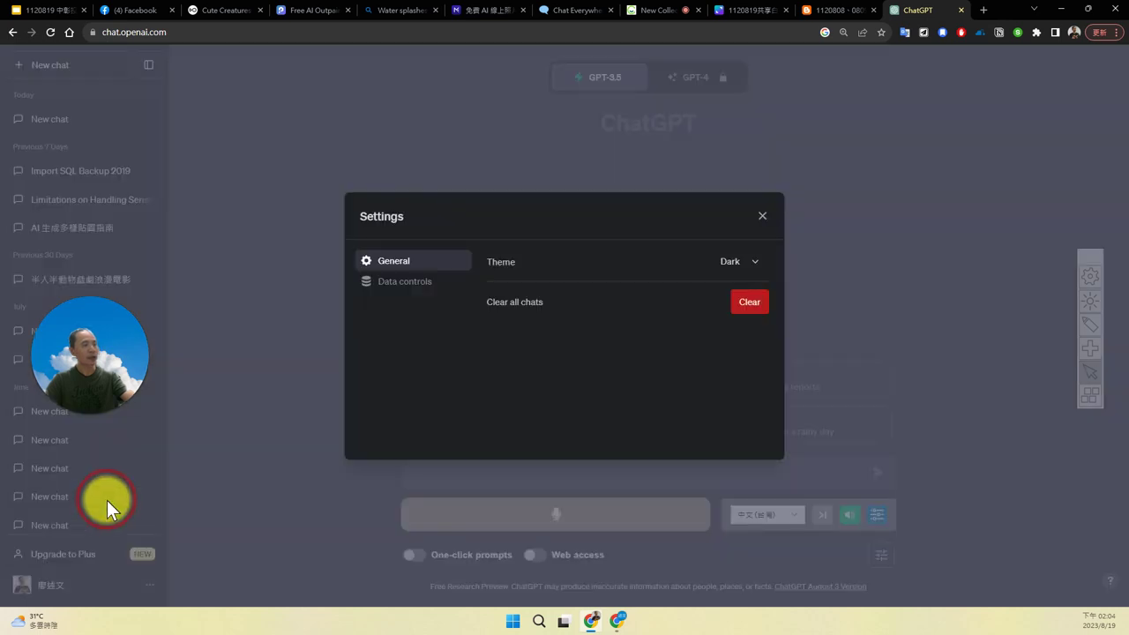
pyautogui.click(403, 287)
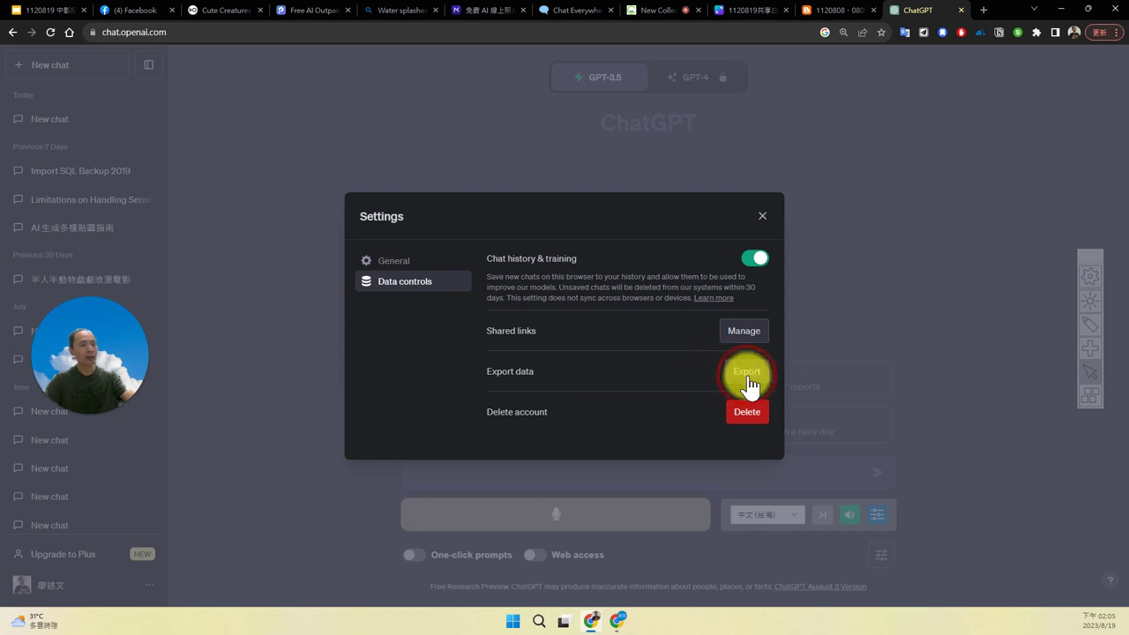
pyautogui.click(762, 217)
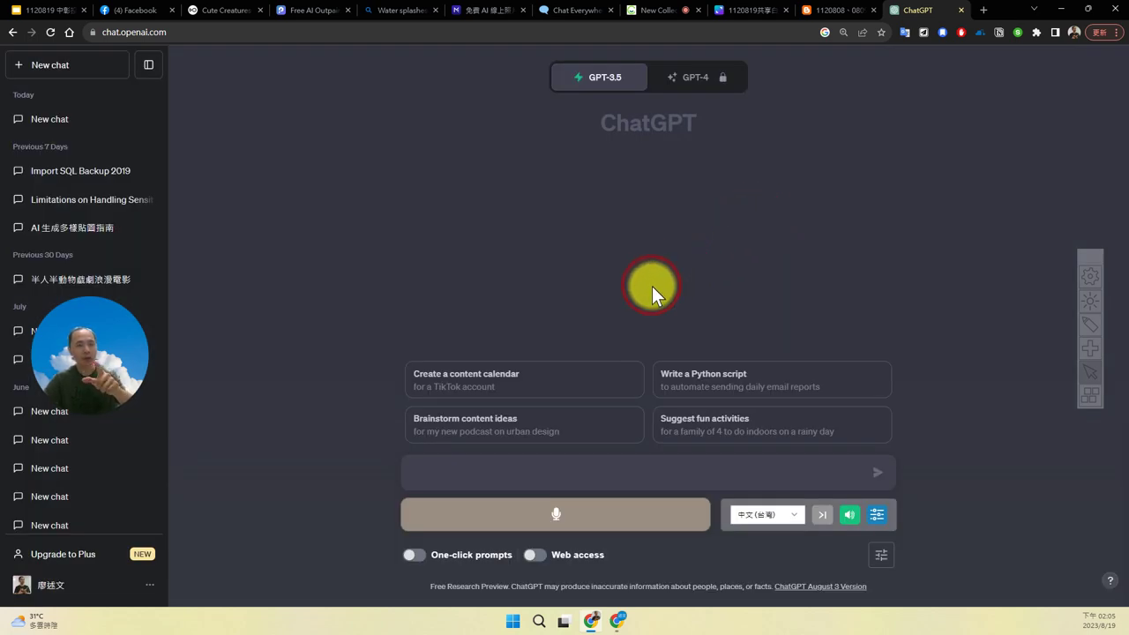
# Switch to Chat Everywhere, start a new conversation, and demonstrate zooming the page out and back in
pyautogui.click(576, 11)
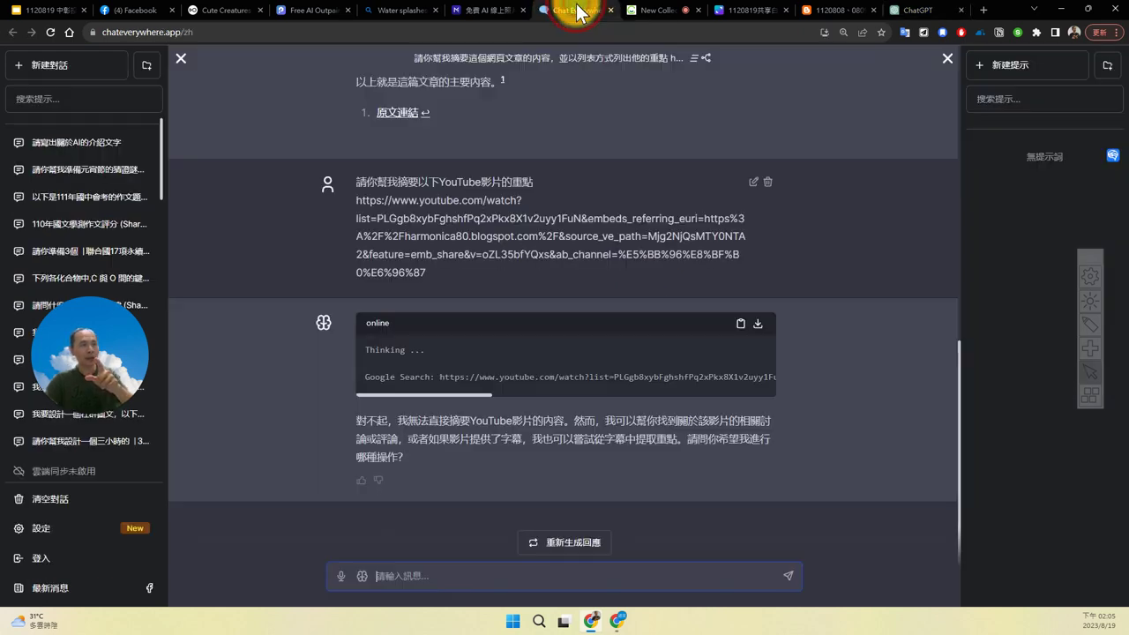
pyautogui.click(70, 71)
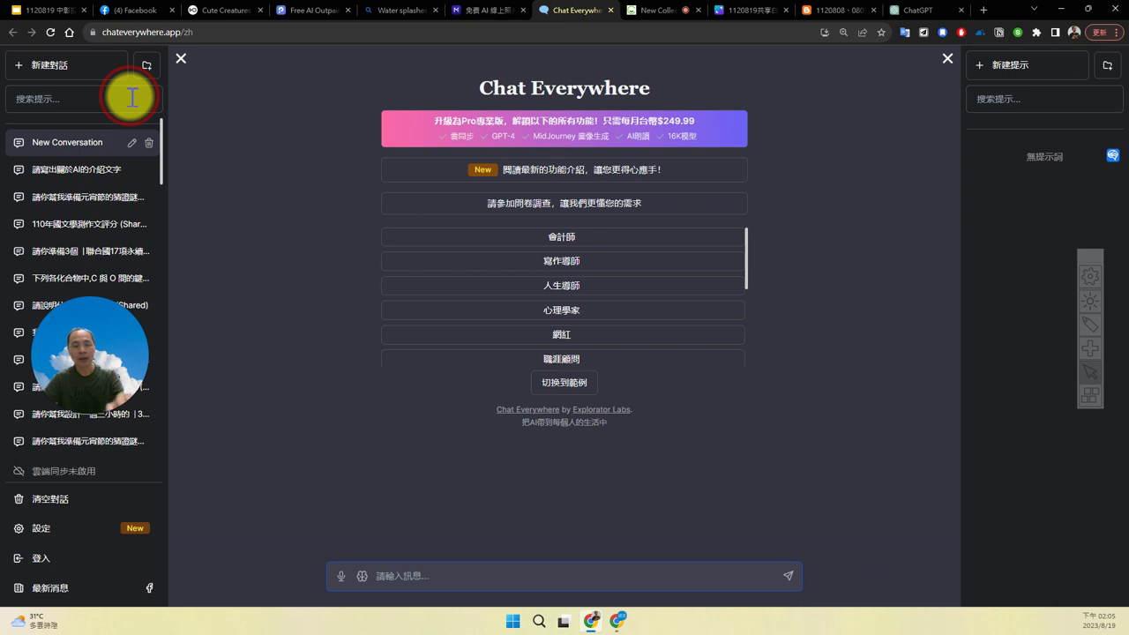
pyautogui.hotkey('ctrl', '-')
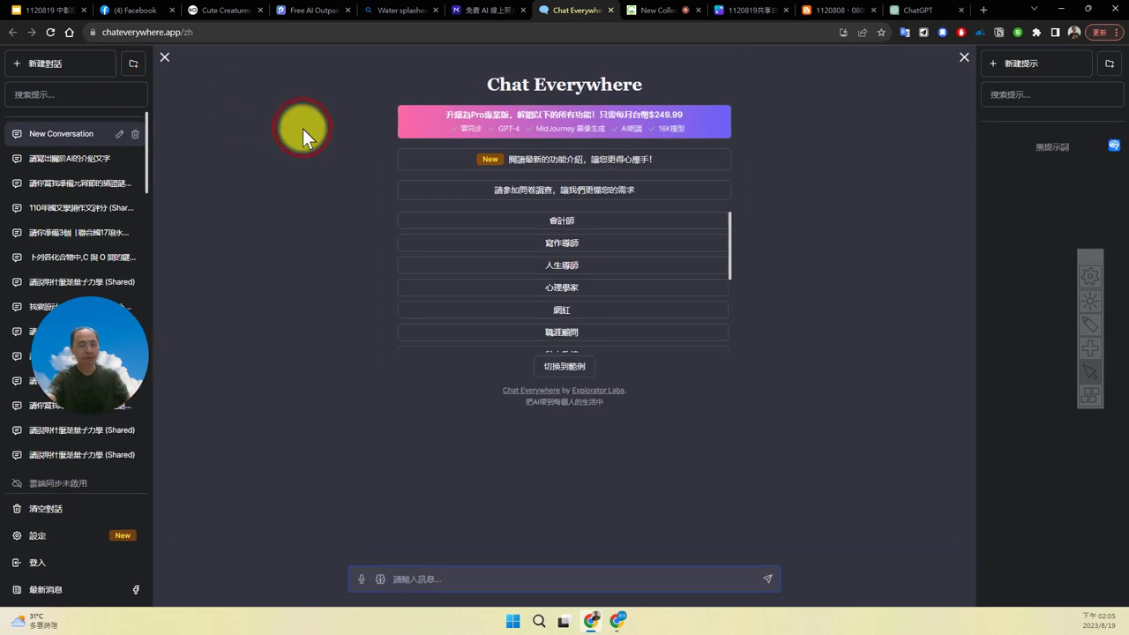
pyautogui.hotkey('ctrl', '+')
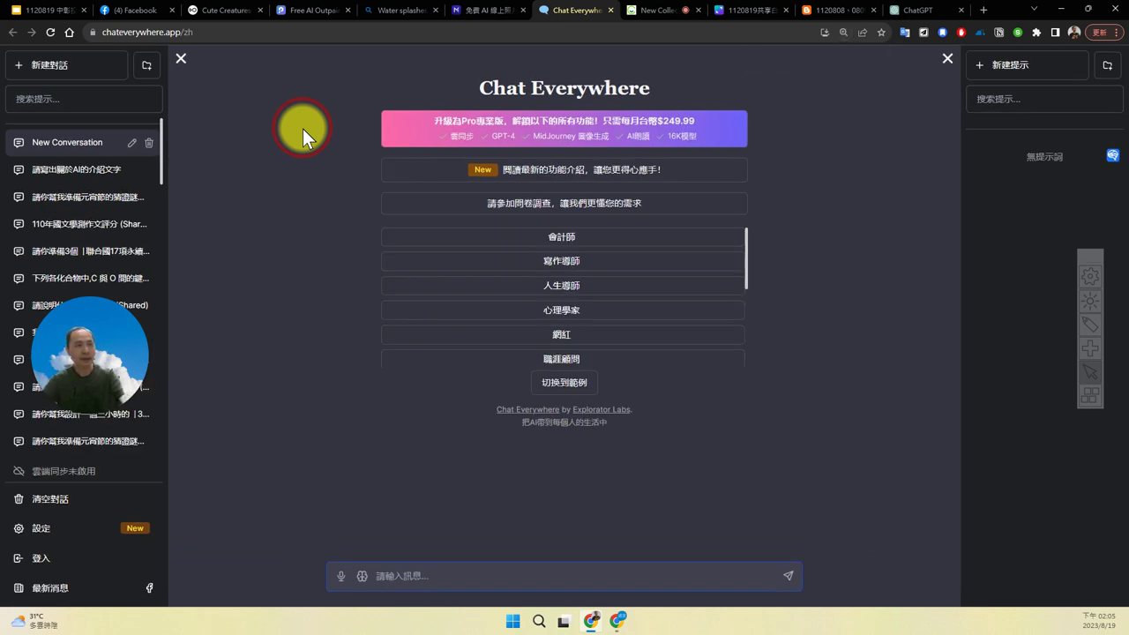
pyautogui.hotkey('ctrl', '-')
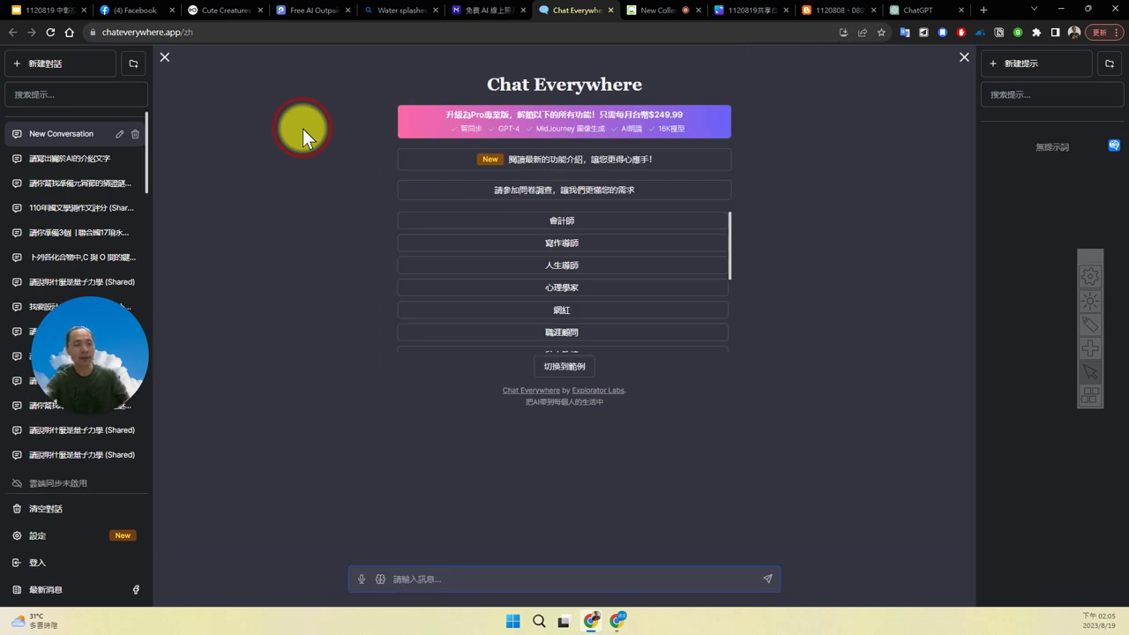
pyautogui.hotkey('ctrl', '+')
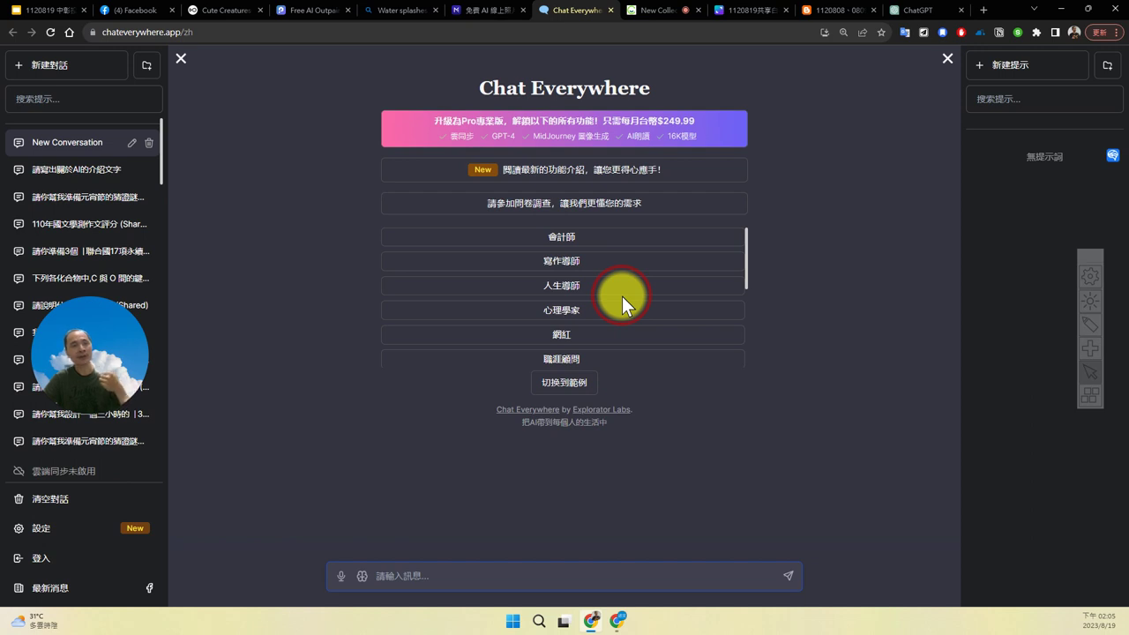
# Return to ChatGPT, open Custom instructions from the account options, and dismiss the feature introduction
pyautogui.click(913, 10)
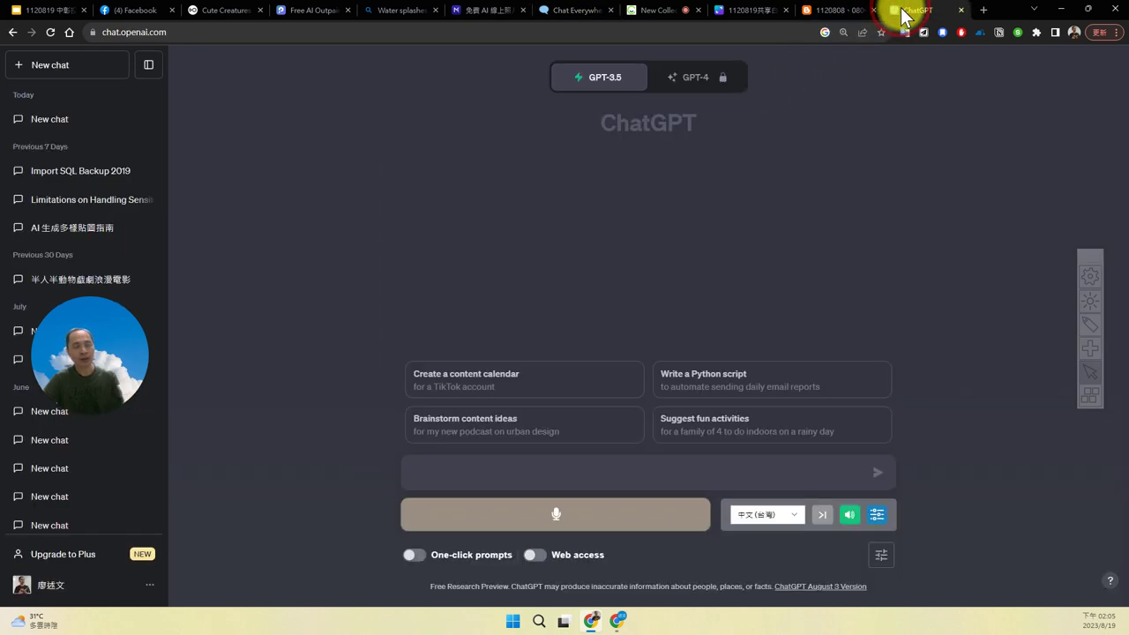
pyautogui.click(165, 584)
pyautogui.click(152, 585)
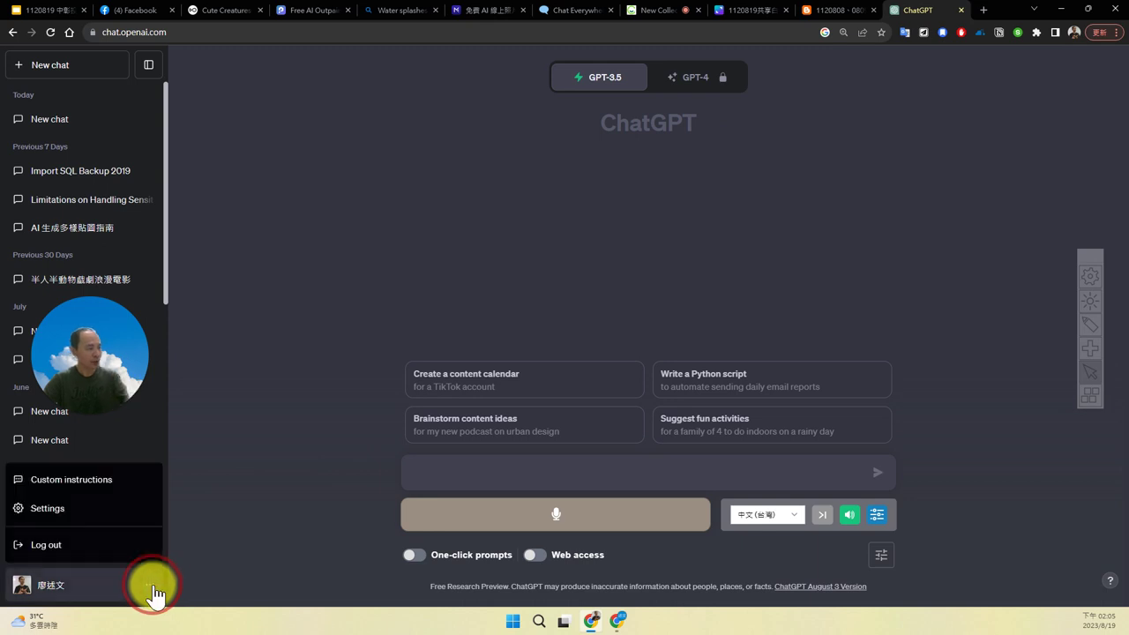
pyautogui.click(51, 487)
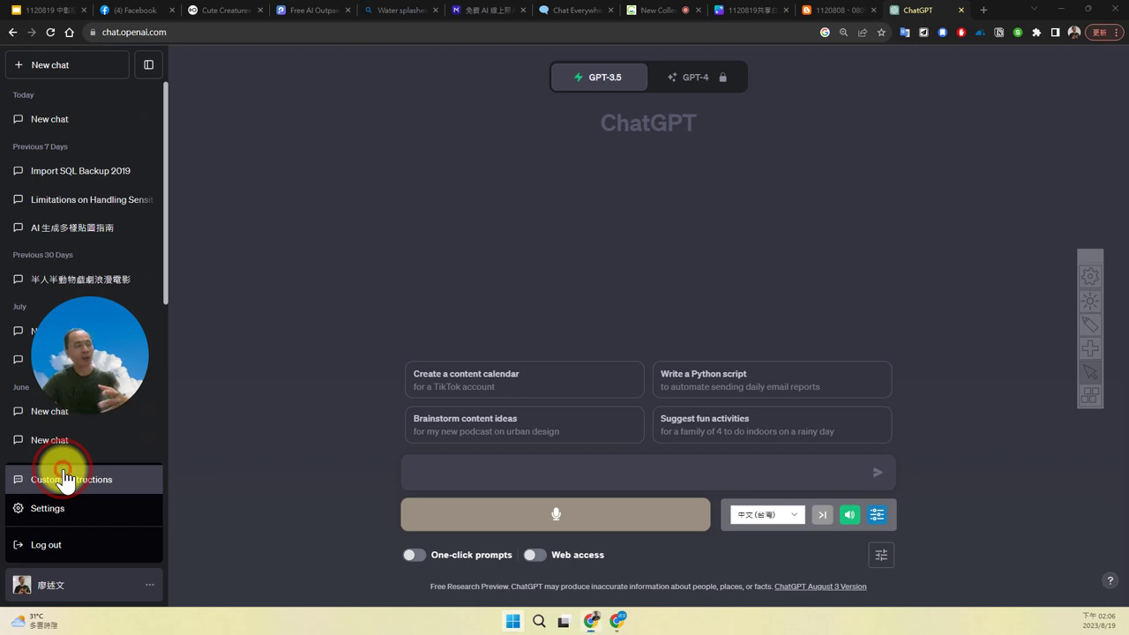
pyautogui.click(64, 479)
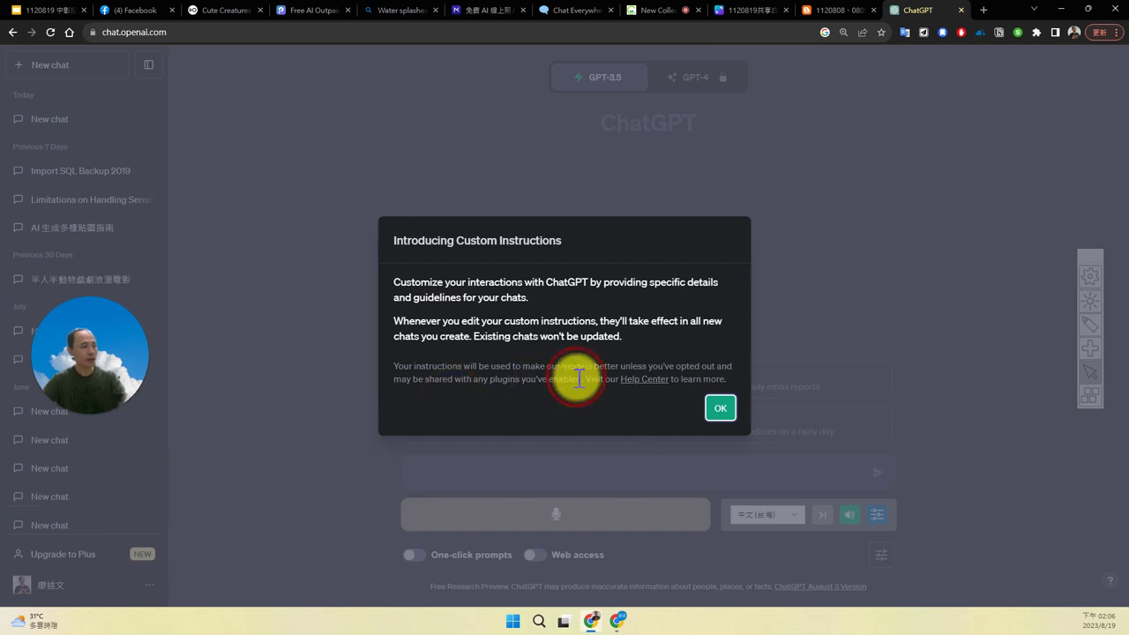
pyautogui.click(700, 413)
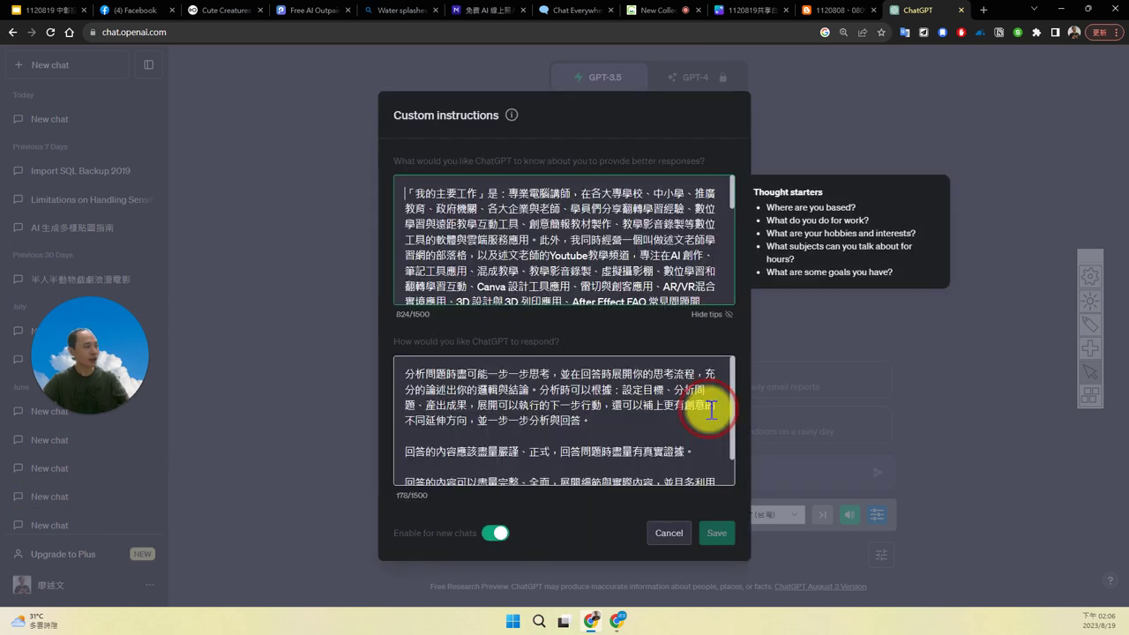
# Check the participants' replies in the floating meeting chat window and return to the Custom instructions dialog
pyautogui.moveTo(4, 473)
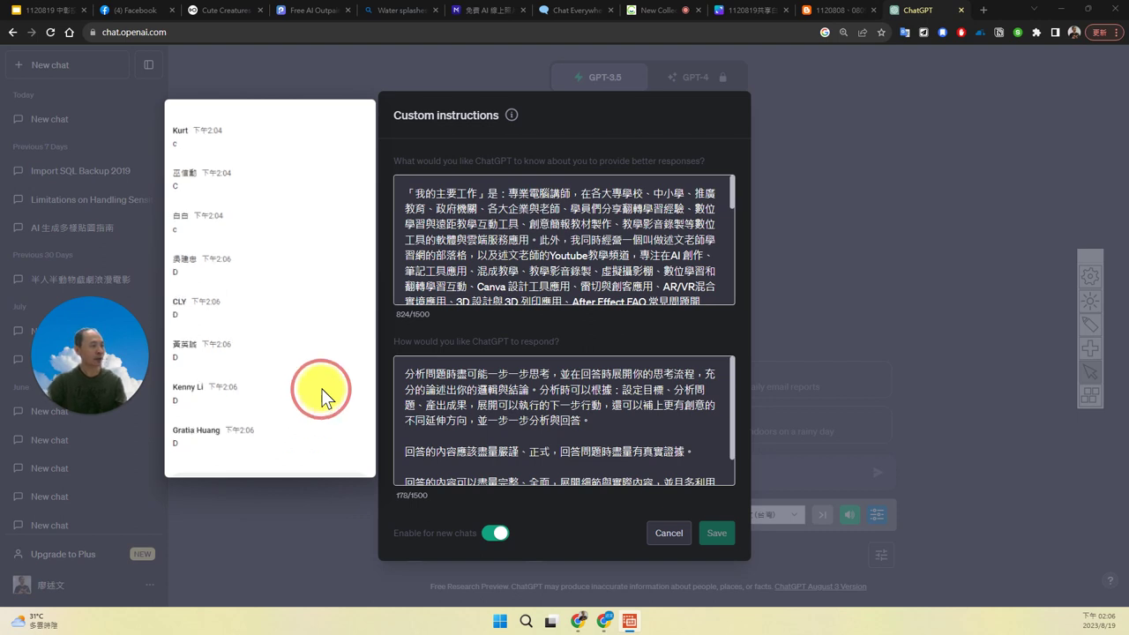
pyautogui.click(313, 347)
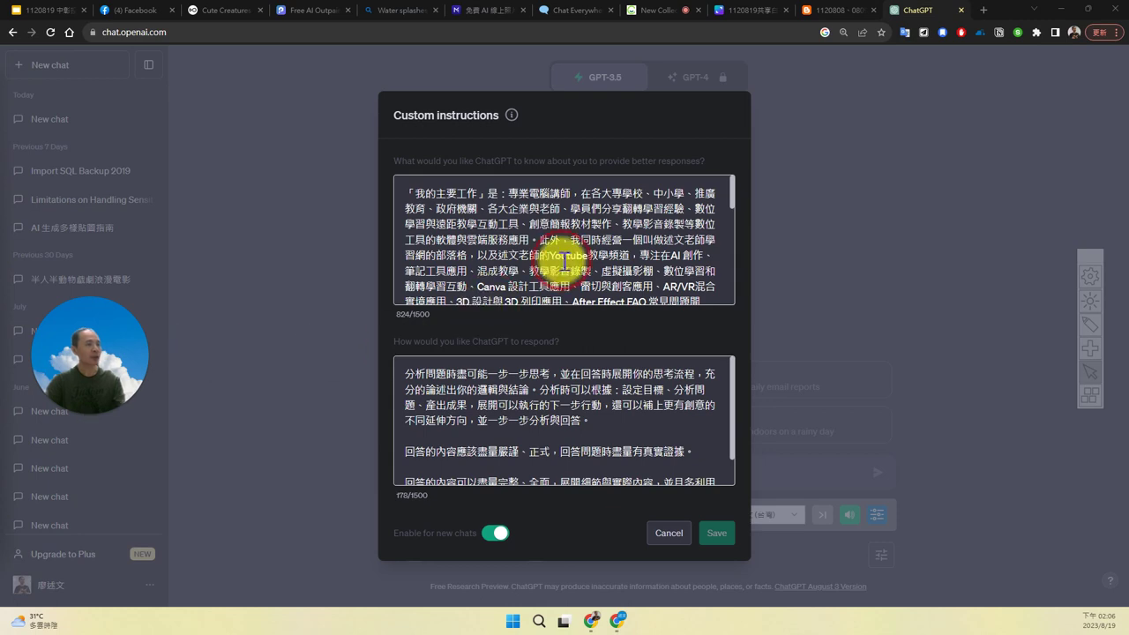
pyautogui.click(566, 250)
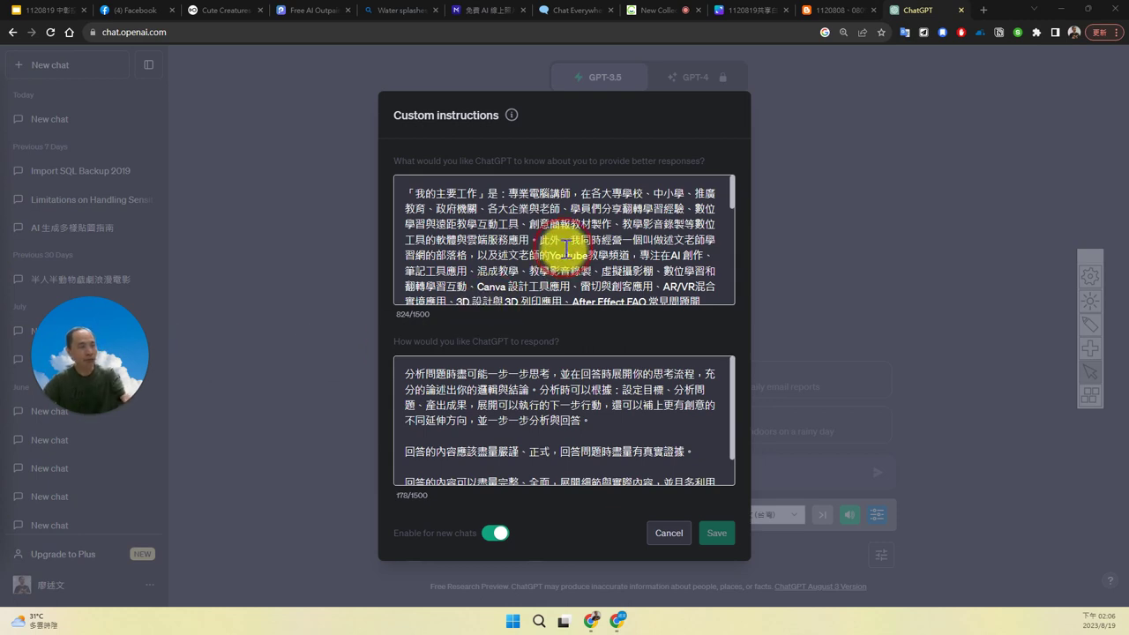
# Read through the custom instruction text describing what ChatGPT should know about the account owner
pyautogui.click(455, 187)
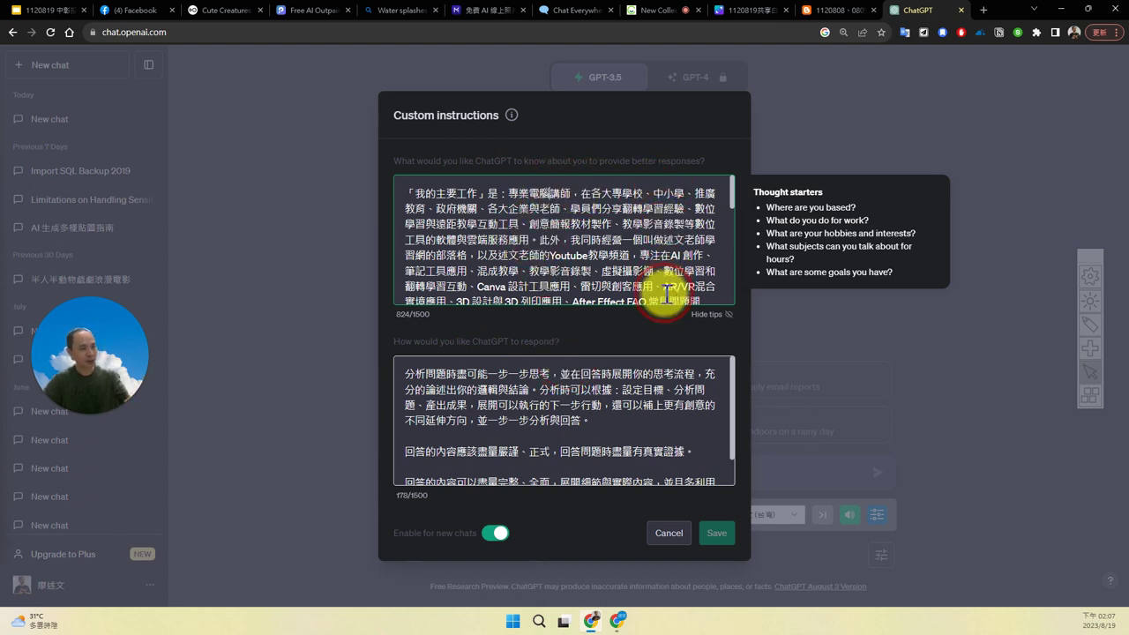
pyautogui.scroll(-5, 667, 271)
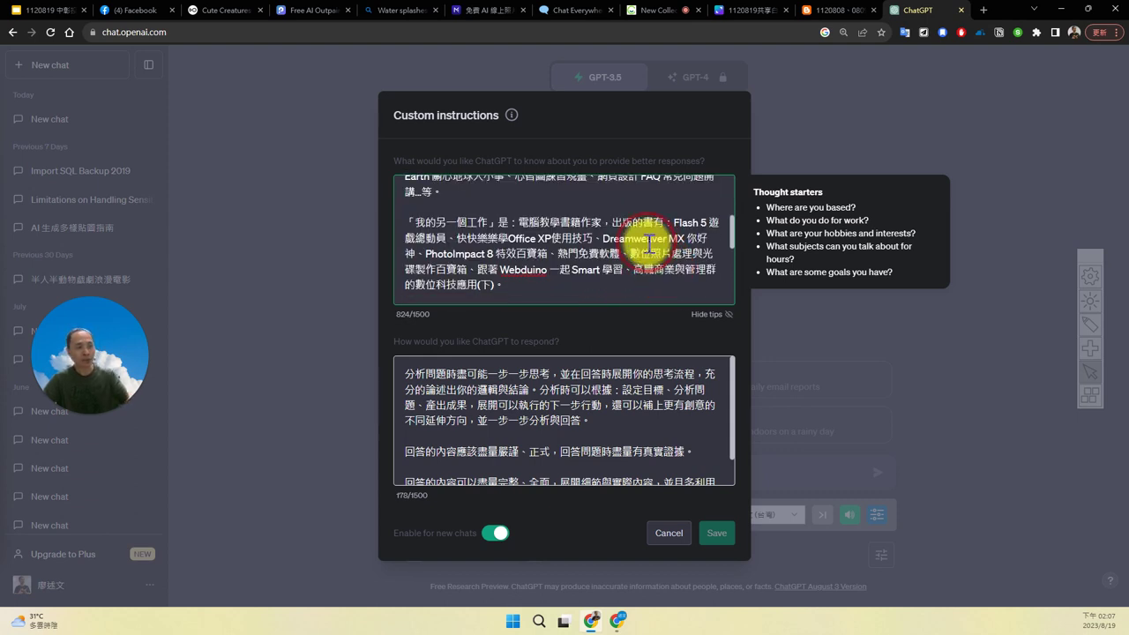
pyautogui.scroll(-3, 650, 243)
pyautogui.scroll(-2, 649, 244)
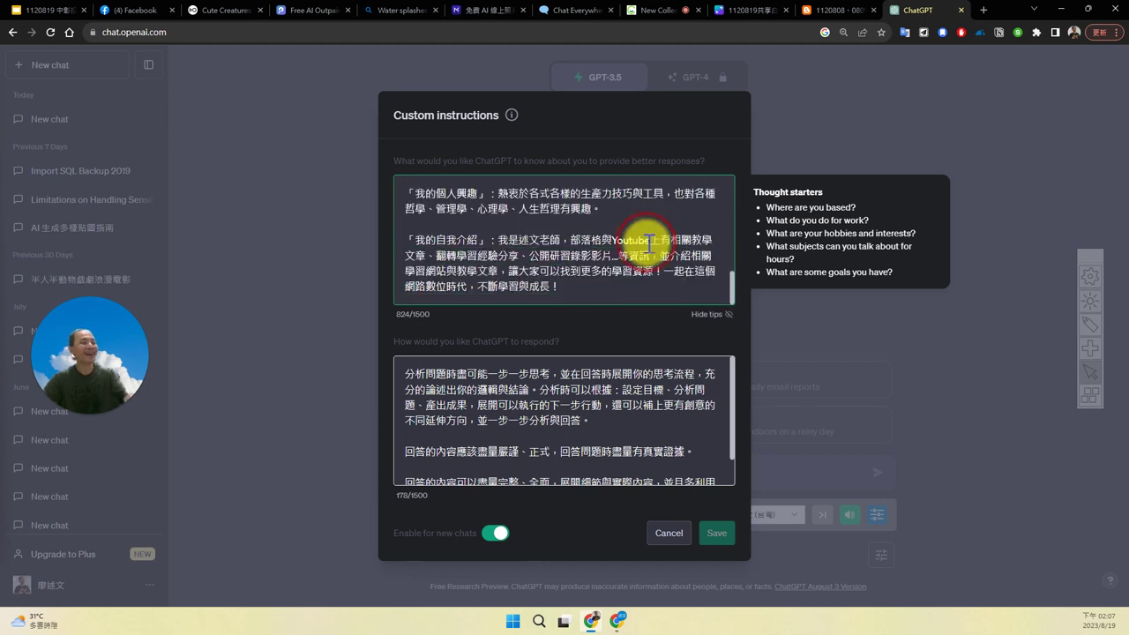
pyautogui.scroll(5, 649, 243)
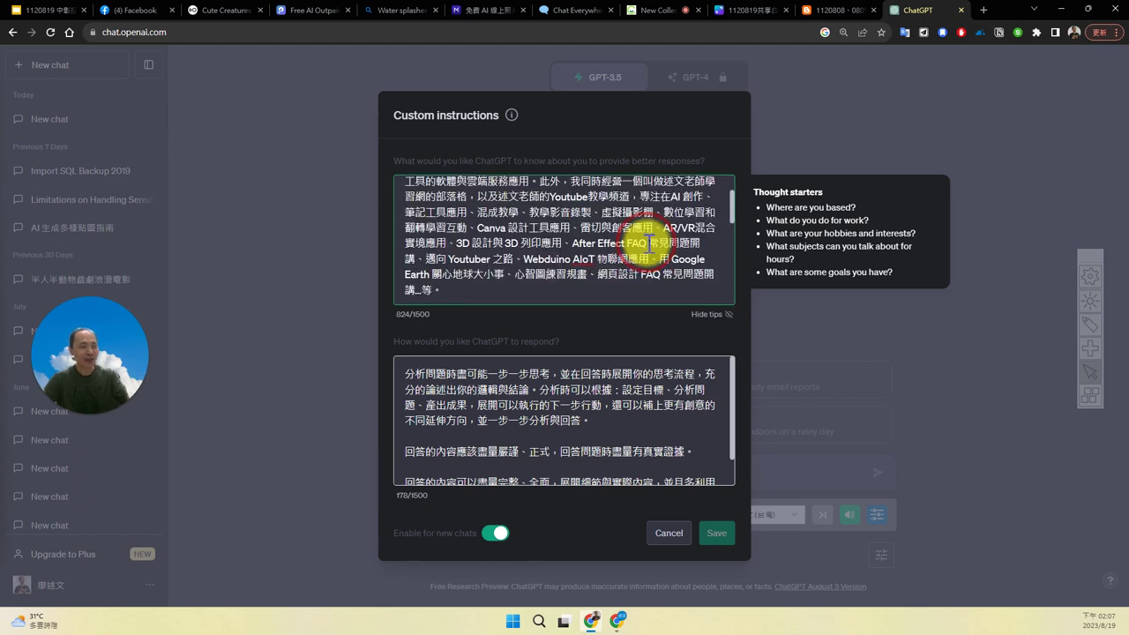
# Read the custom instruction text on how ChatGPT should respond and close the Custom instructions dialog
pyautogui.click(615, 374)
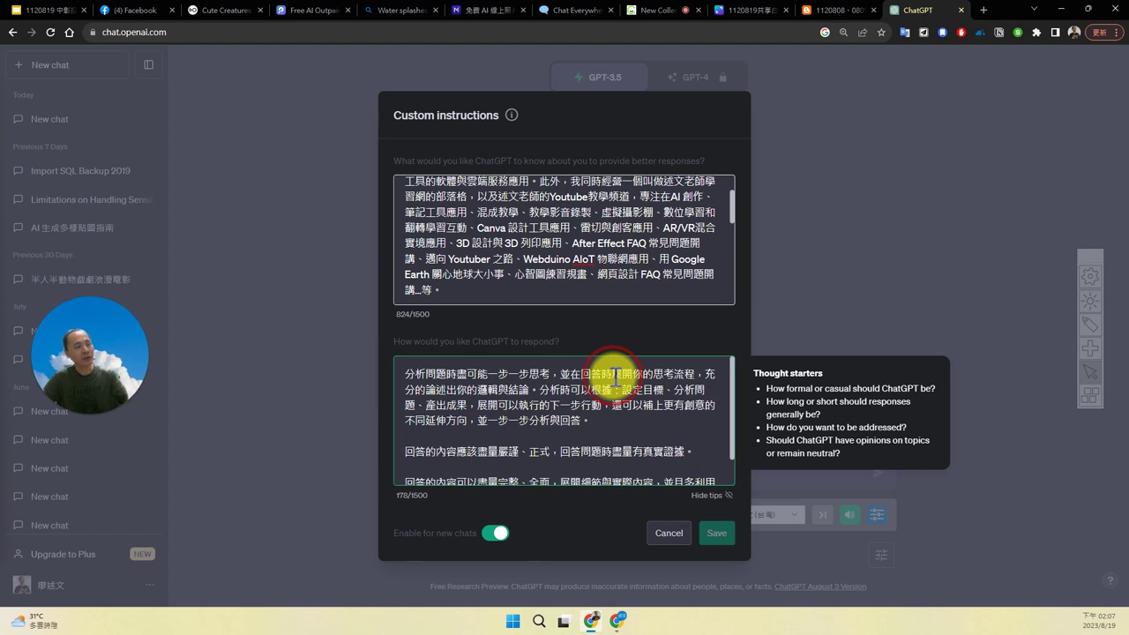
pyautogui.click(477, 441)
pyautogui.moveTo(567, 433); pyautogui.dragTo(632, 441)
pyautogui.click(632, 441)
pyautogui.scroll(-1, 633, 441)
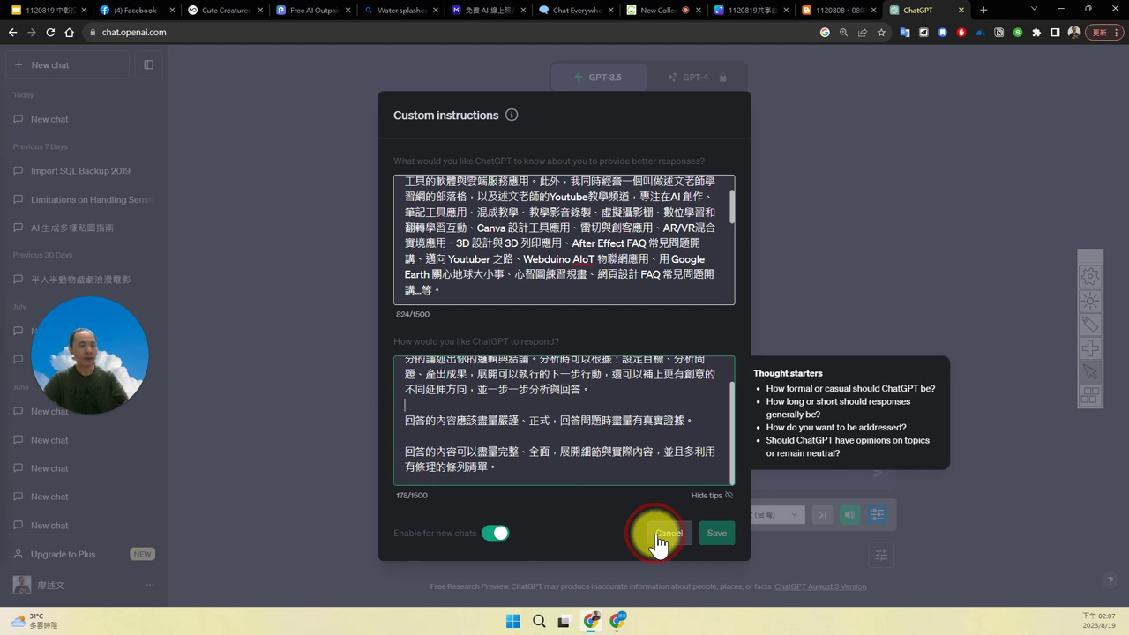
pyautogui.click(717, 533)
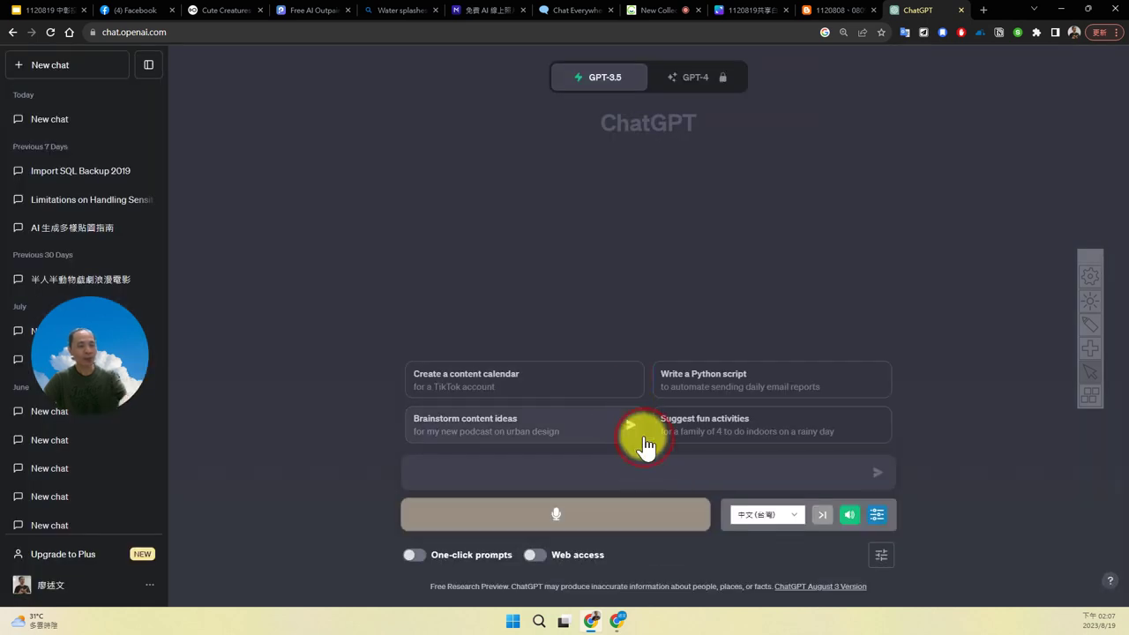
# Dictate and send the prompt "我現在要規劃一個簡報製作課程的大綱麻煩你幫我列出5個相關的主題並且幫我列出3個子項目", and turn off reading the reply aloud
pyautogui.click(650, 465)
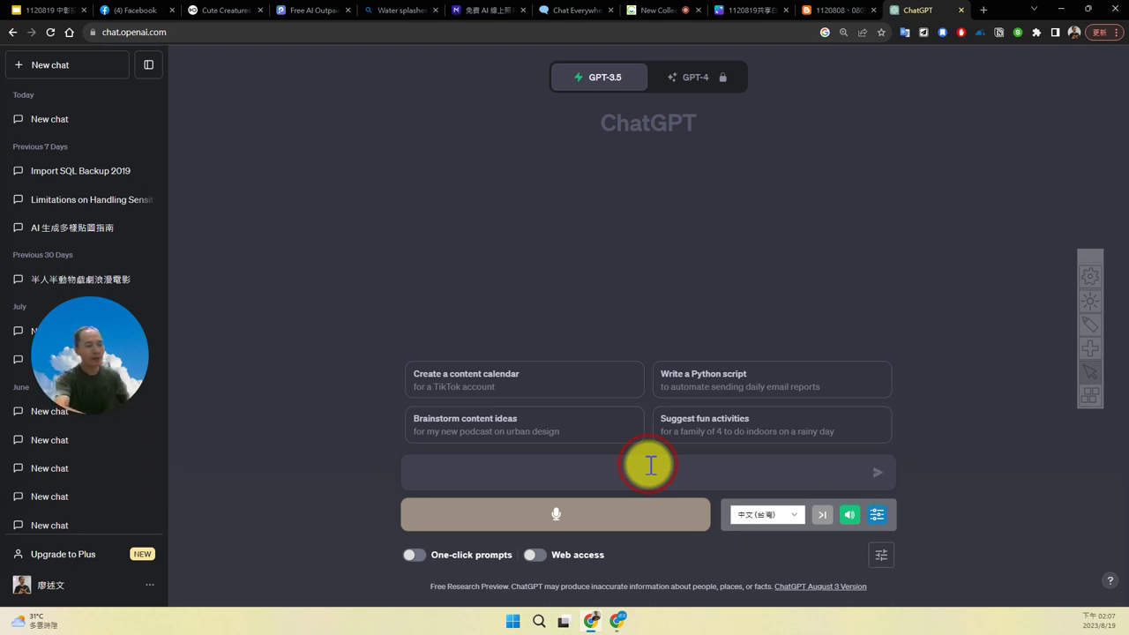
pyautogui.press('super+h')
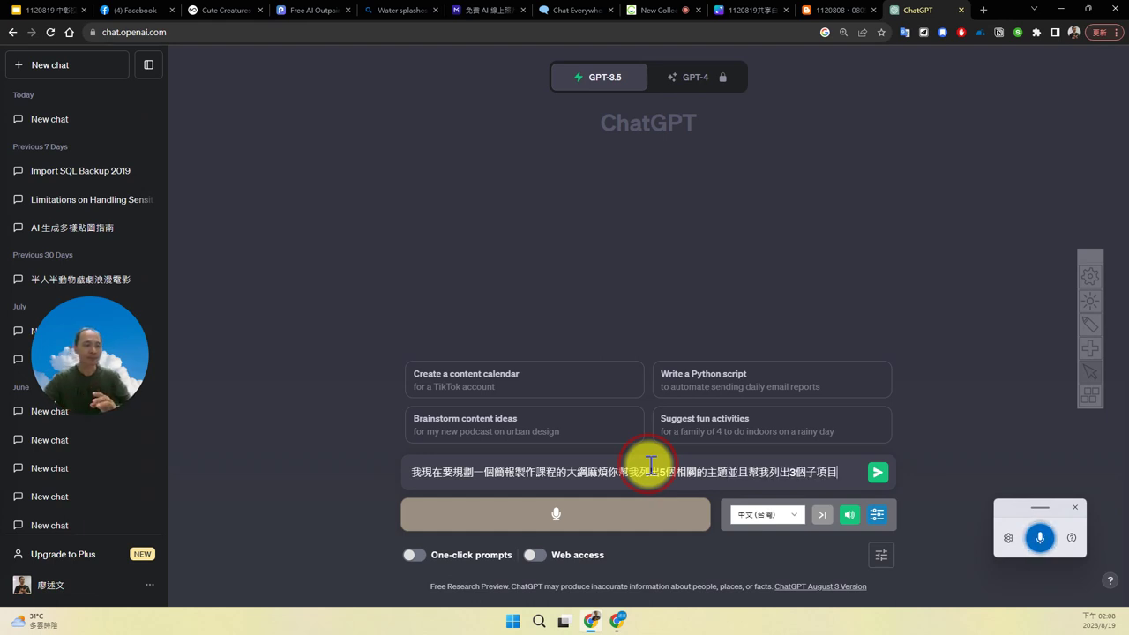
pyautogui.click(875, 480)
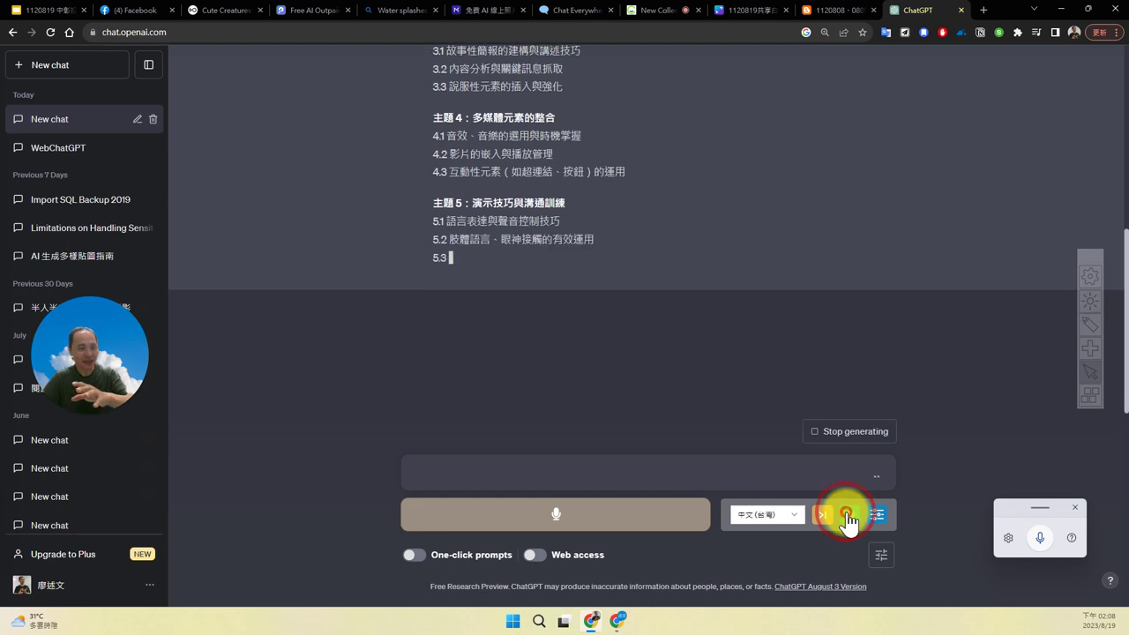
pyautogui.click(850, 506)
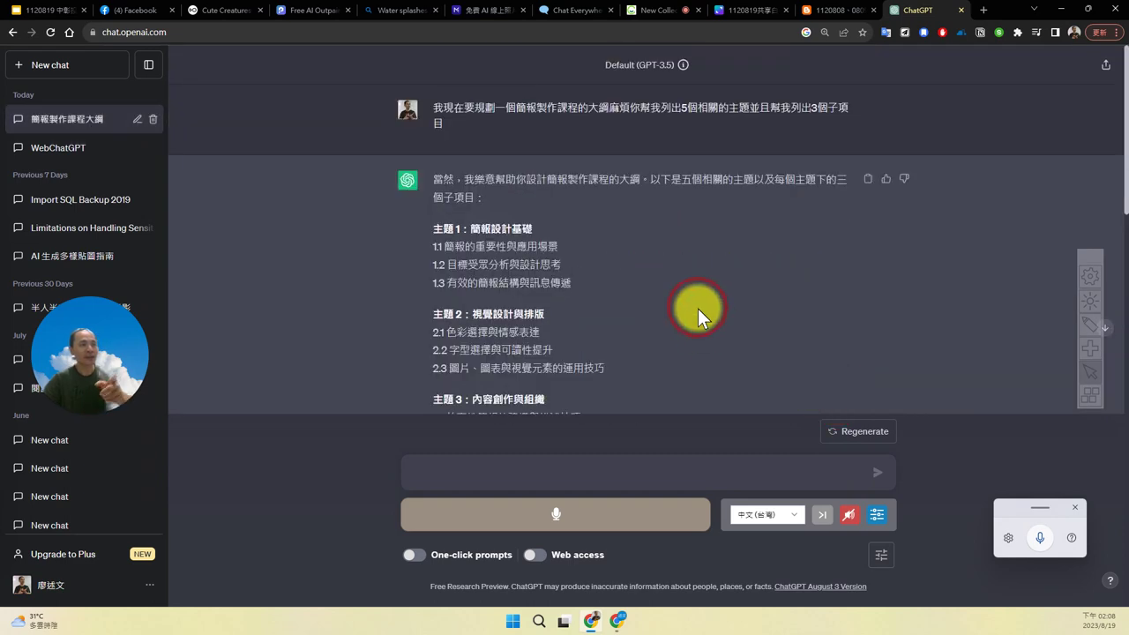
# Read through the generated presentation course outline from the first topic to the closing paragraph
pyautogui.scroll(-3, 680, 256)
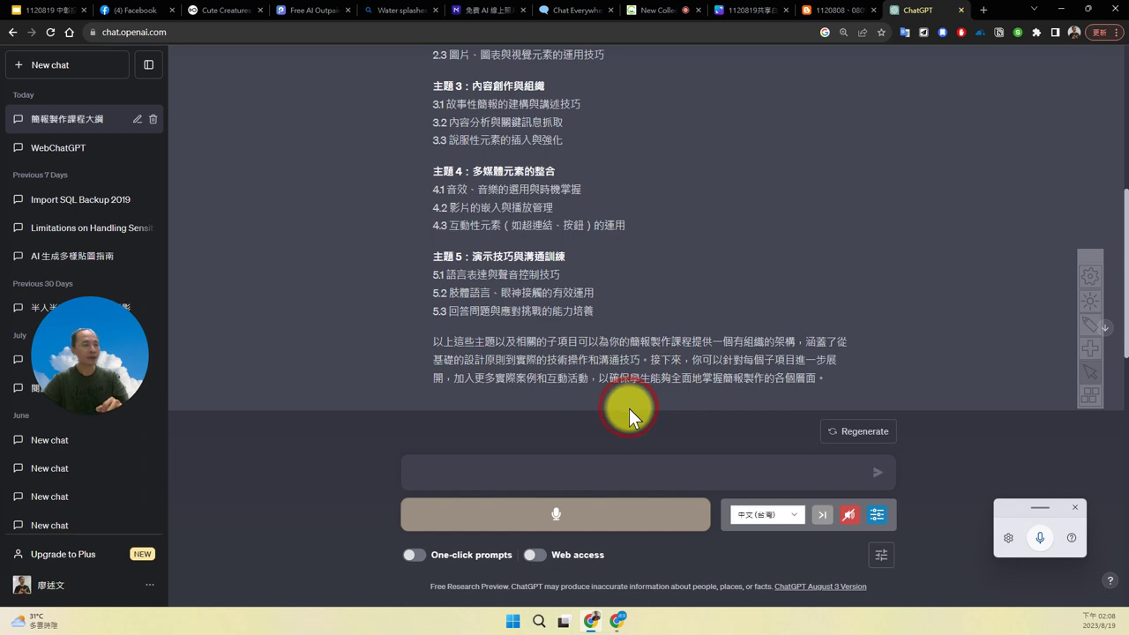
pyautogui.scroll(2, 572, 340)
pyautogui.scroll(2, 569, 339)
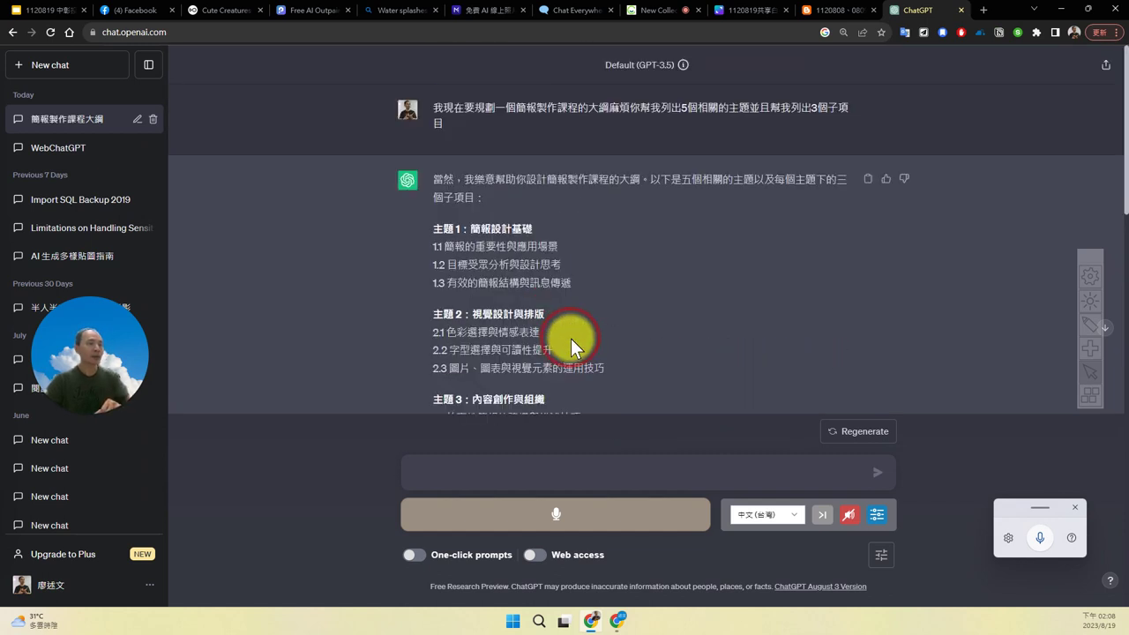
pyautogui.scroll(-5, 571, 339)
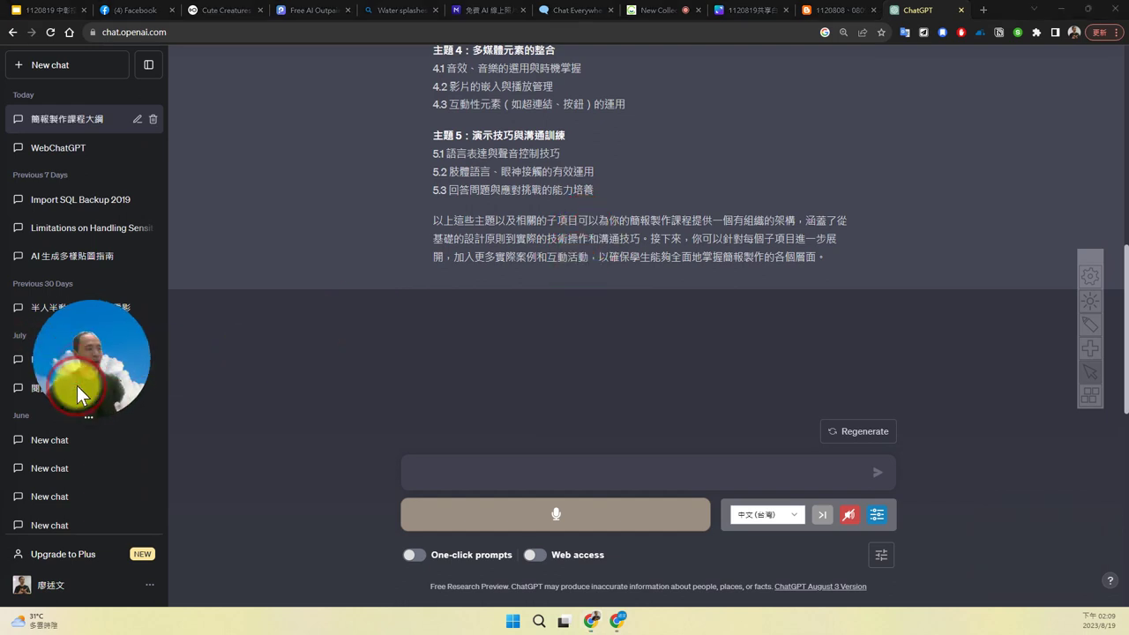
pyautogui.moveTo(78, 387); pyautogui.dragTo(77, 421)
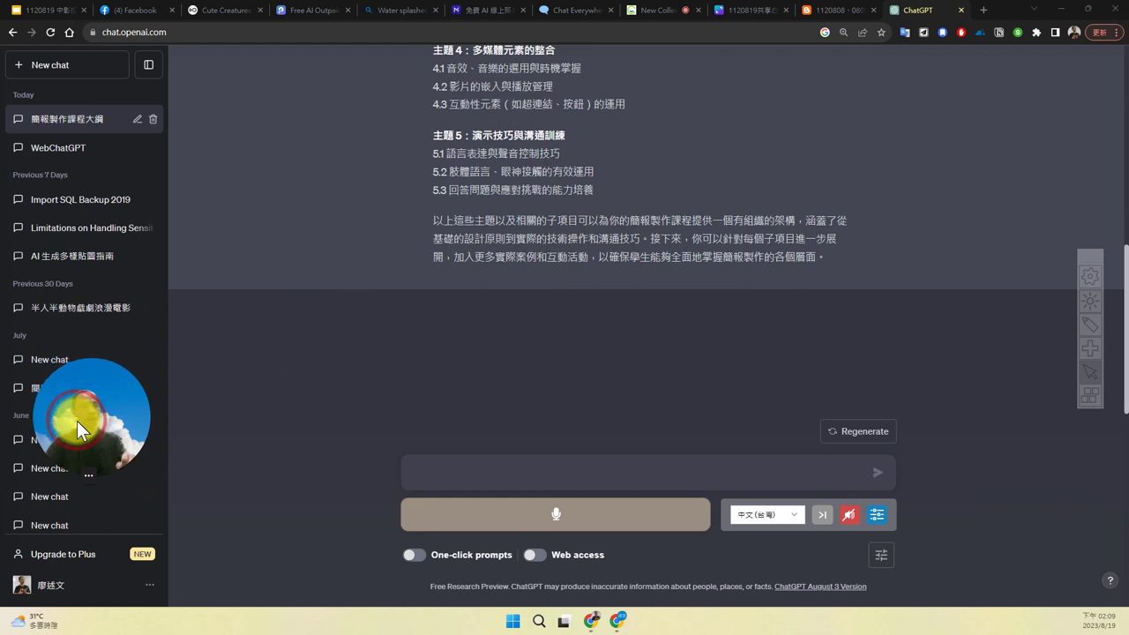
# Draw a red outline around the message box and voice controls and add red check marks inside it
pyautogui.click(521, 472)
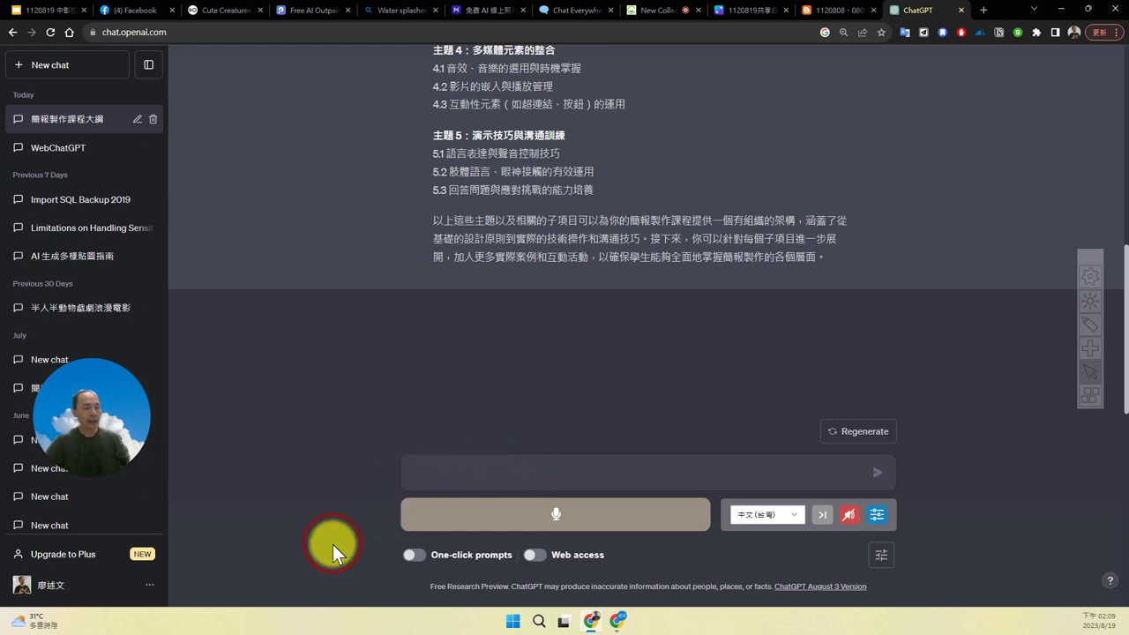
pyautogui.click(1084, 330)
pyautogui.moveTo(589, 595)
pyautogui.mouseDown()
pyautogui.moveTo(434, 595)
pyautogui.moveTo(432, 448)
pyautogui.moveTo(885, 445)
pyautogui.mouseUp()
pyautogui.moveTo(932, 521)
pyautogui.mouseDown()
pyautogui.moveTo(676, 568)
pyautogui.moveTo(440, 576)
pyautogui.mouseUp()
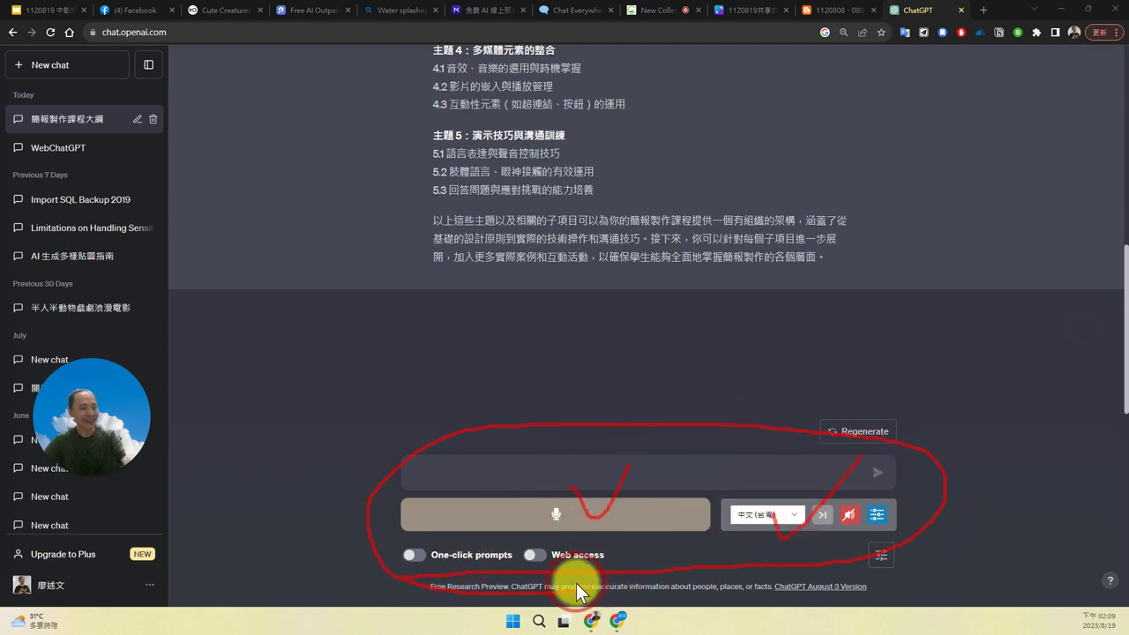
# Add red marks around the One-click prompts switch and clear all drawn annotations from the ChatGPT page
pyautogui.moveTo(576, 583)
pyautogui.mouseDown()
pyautogui.moveTo(479, 587)
pyautogui.moveTo(400, 570)
pyautogui.mouseUp()
pyautogui.moveTo(447, 537)
pyautogui.mouseDown()
pyautogui.moveTo(567, 537)
pyautogui.moveTo(451, 581)
pyautogui.mouseUp()
pyautogui.press('Escape')
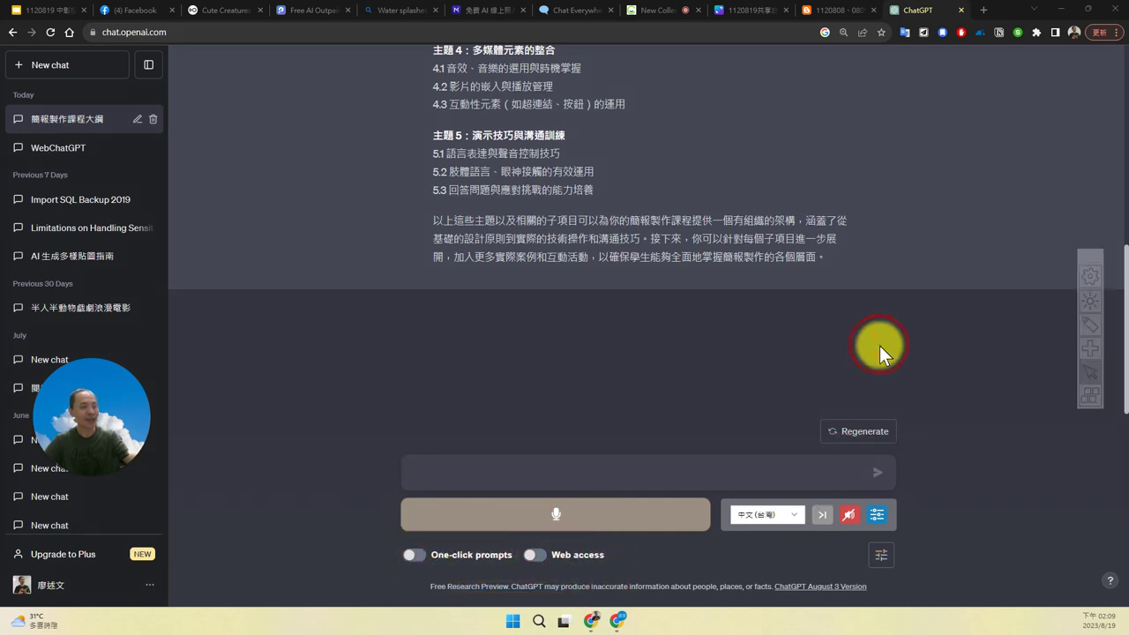
# Return to the start of the course-outline chat, start a new GPT-3.5 chat and place the cursor in its message box
pyautogui.scroll(5, 914, 380)
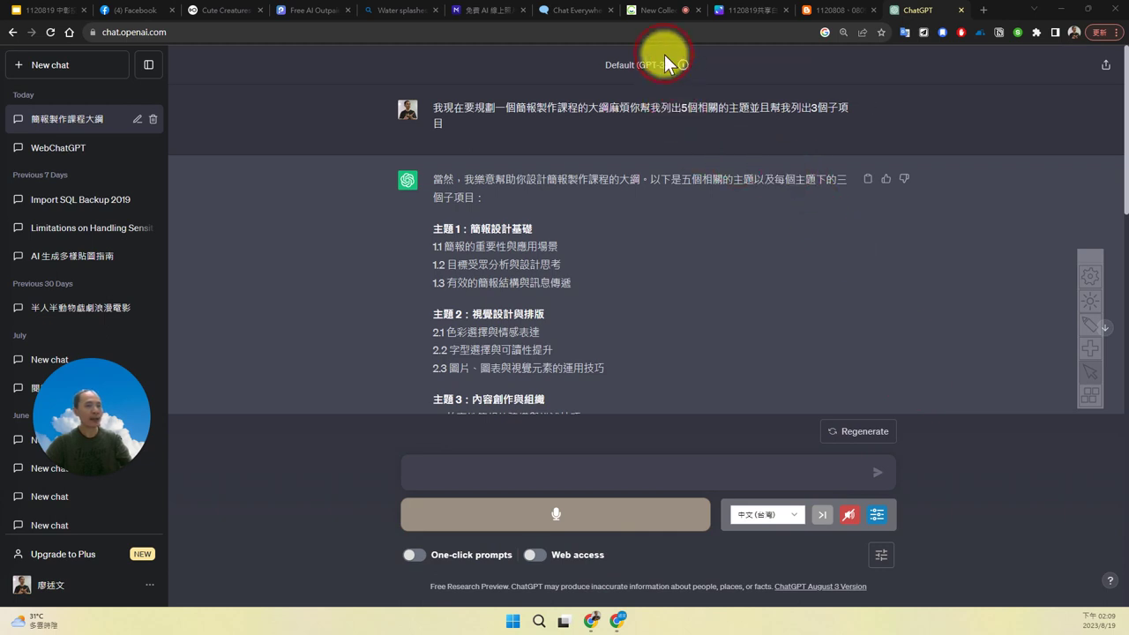
pyautogui.click(91, 84)
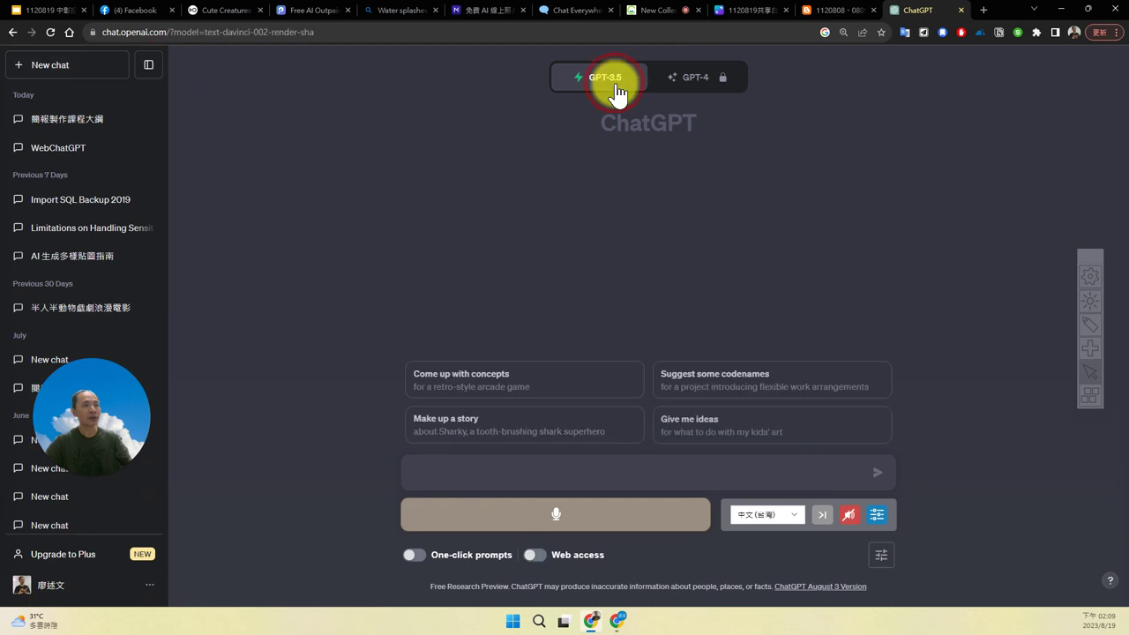
pyautogui.click(620, 88)
pyautogui.click(682, 85)
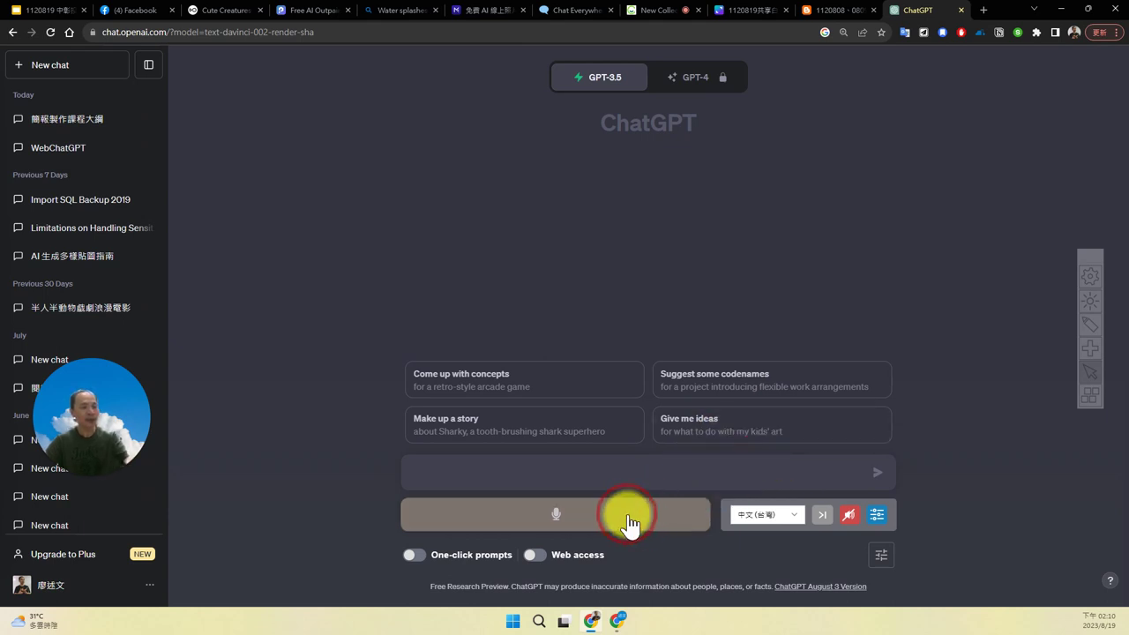
pyautogui.click(602, 473)
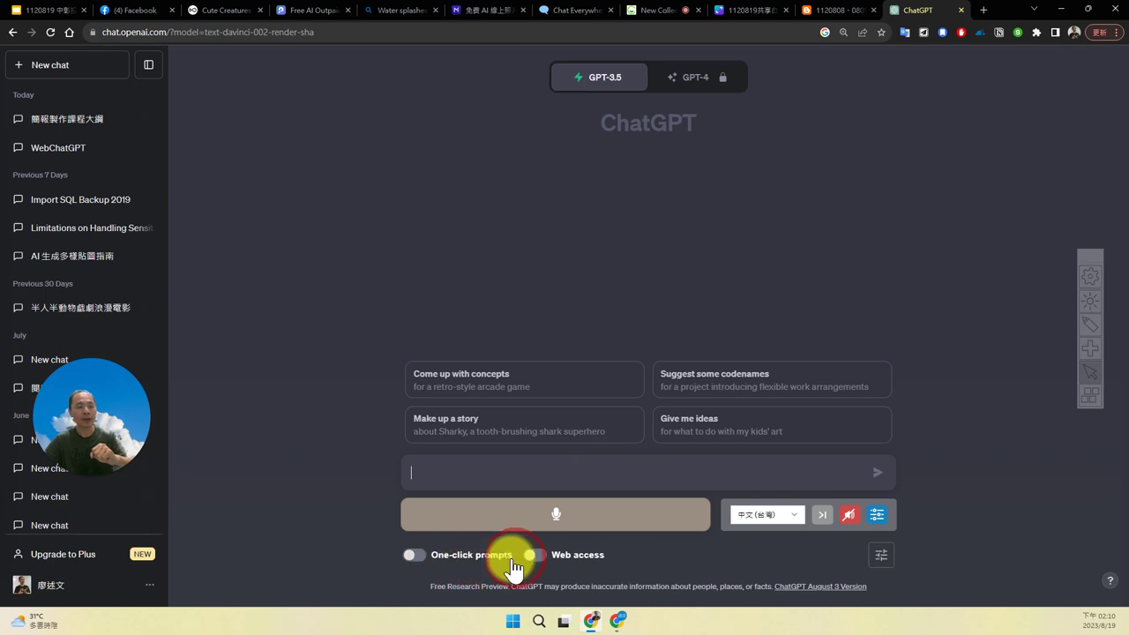
pyautogui.click(842, 517)
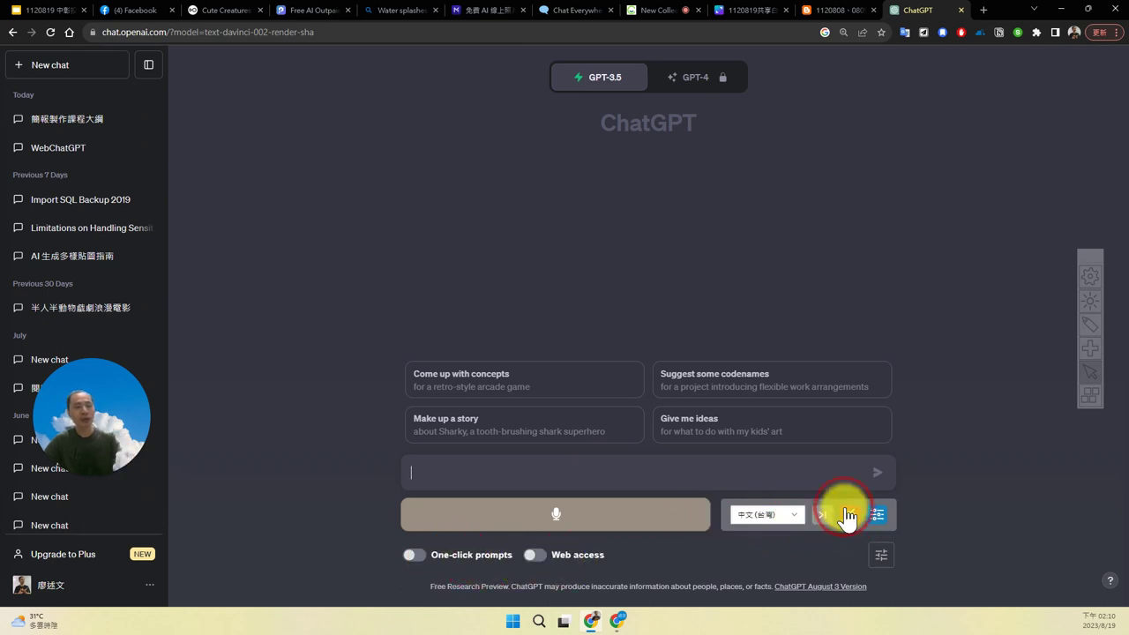
# Switch to the Google Slides presentation, circle the captioned YouTube video item on slide 30 in red, and clear the mark
pyautogui.click(46, 11)
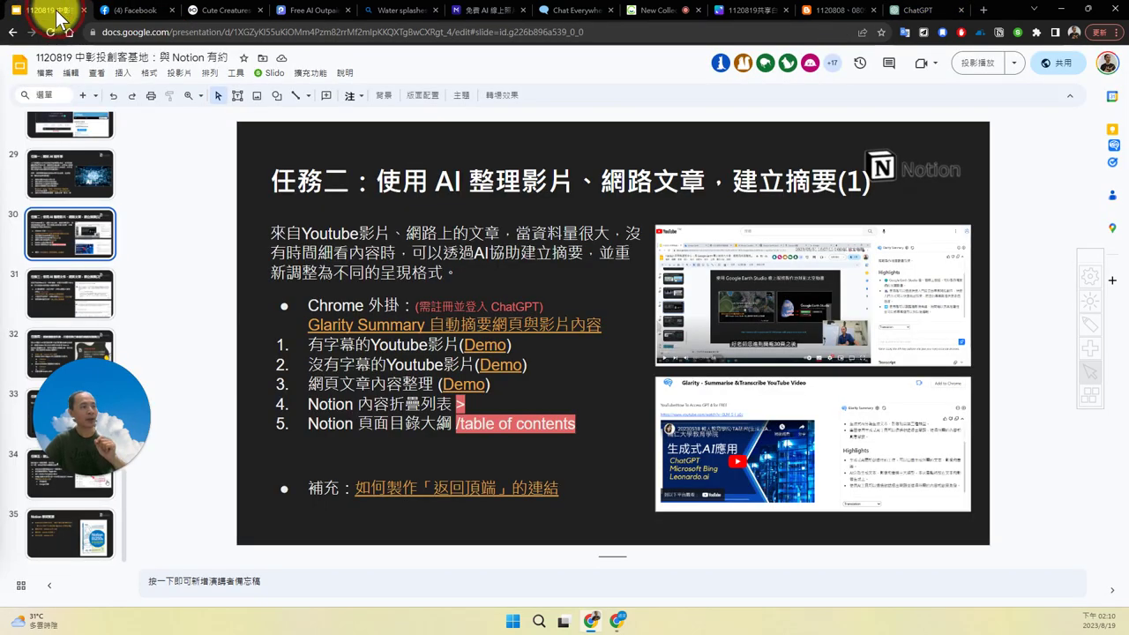
pyautogui.click(284, 326)
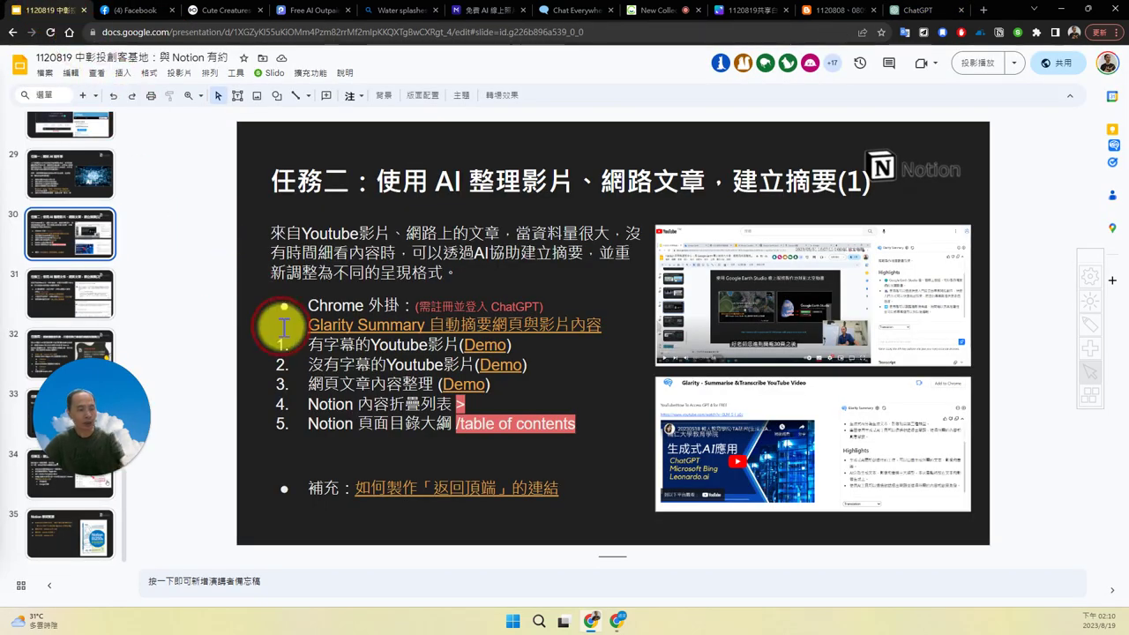
pyautogui.click(1099, 326)
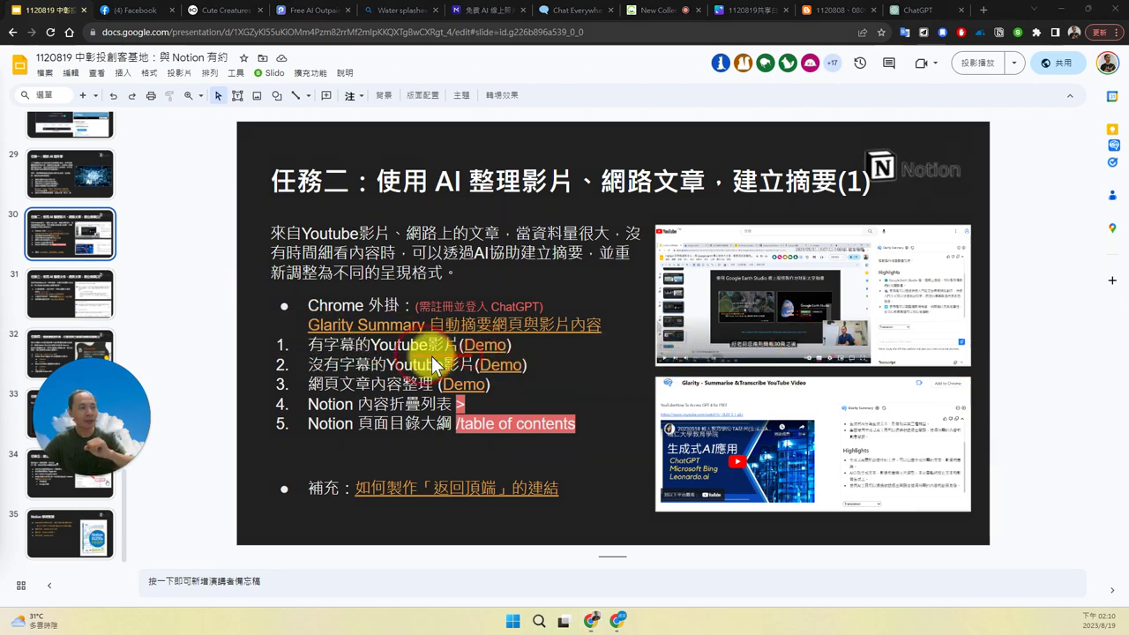
pyautogui.moveTo(434, 363)
pyautogui.mouseDown()
pyautogui.moveTo(252, 353)
pyautogui.moveTo(483, 316)
pyautogui.mouseUp()
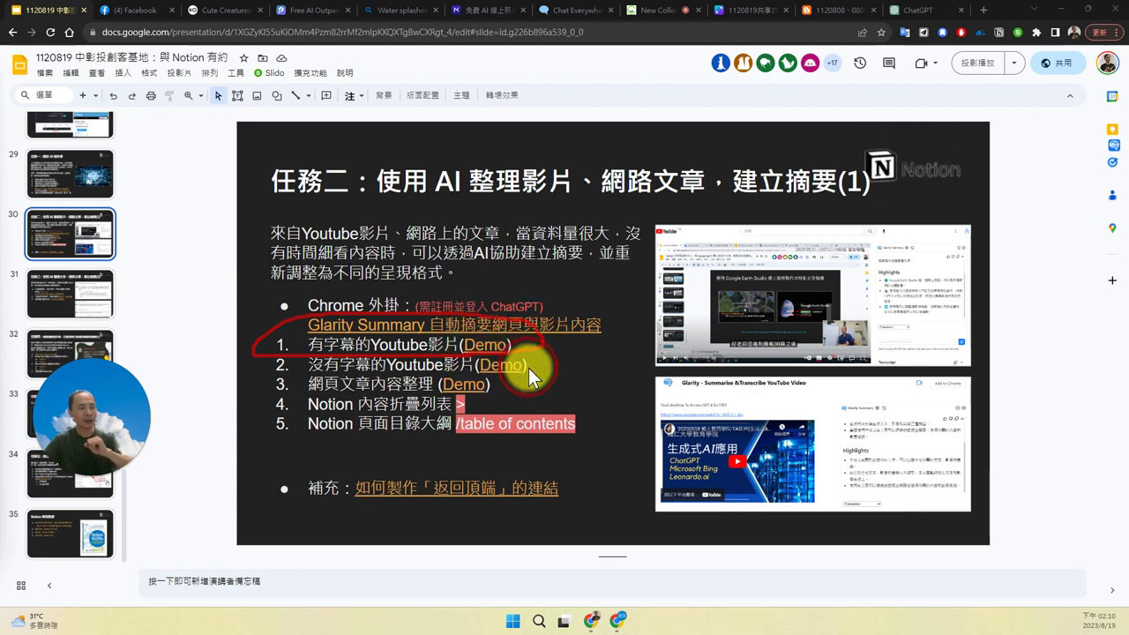
pyautogui.press('Escape')
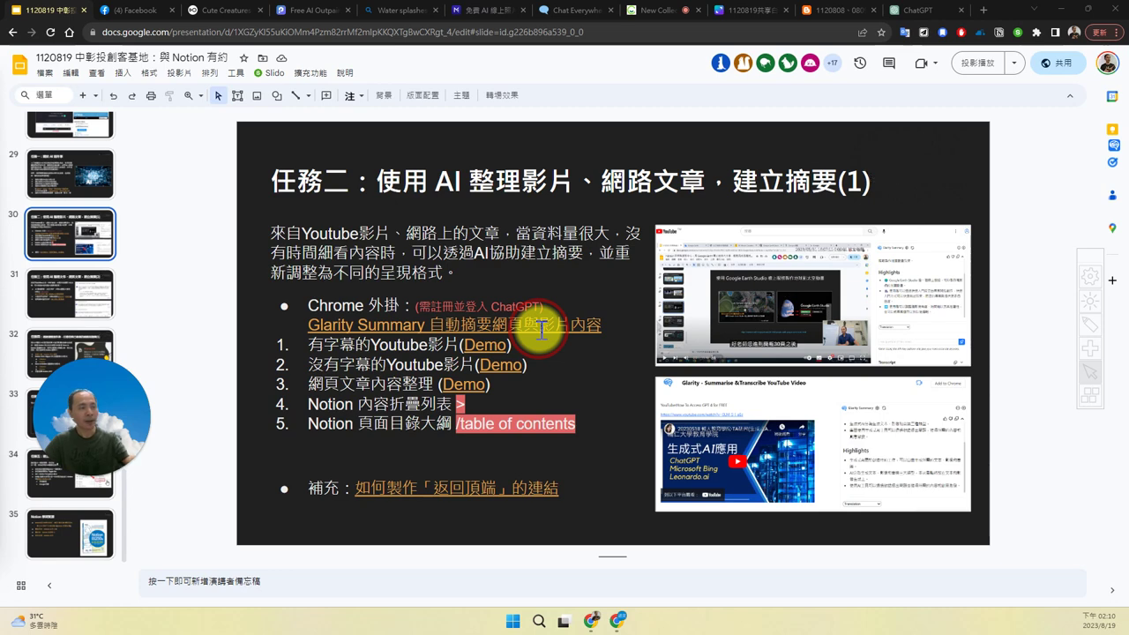
# Copy the Glarity Summary link on slide 30, and view the linked Glarity website before closing its page
pyautogui.click(535, 325)
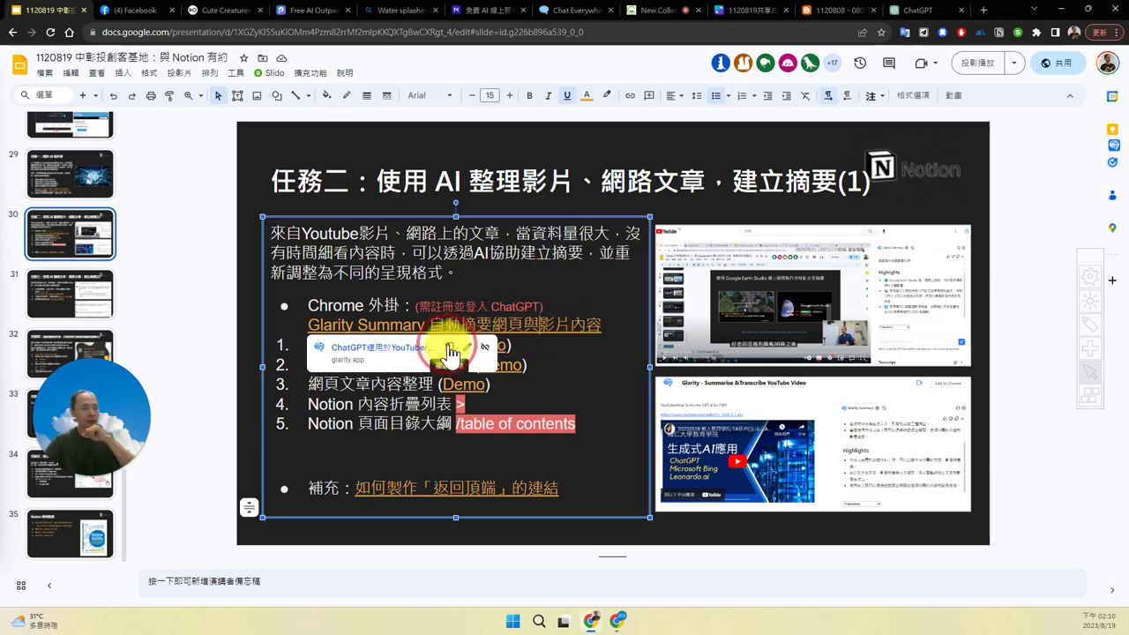
pyautogui.click(451, 348)
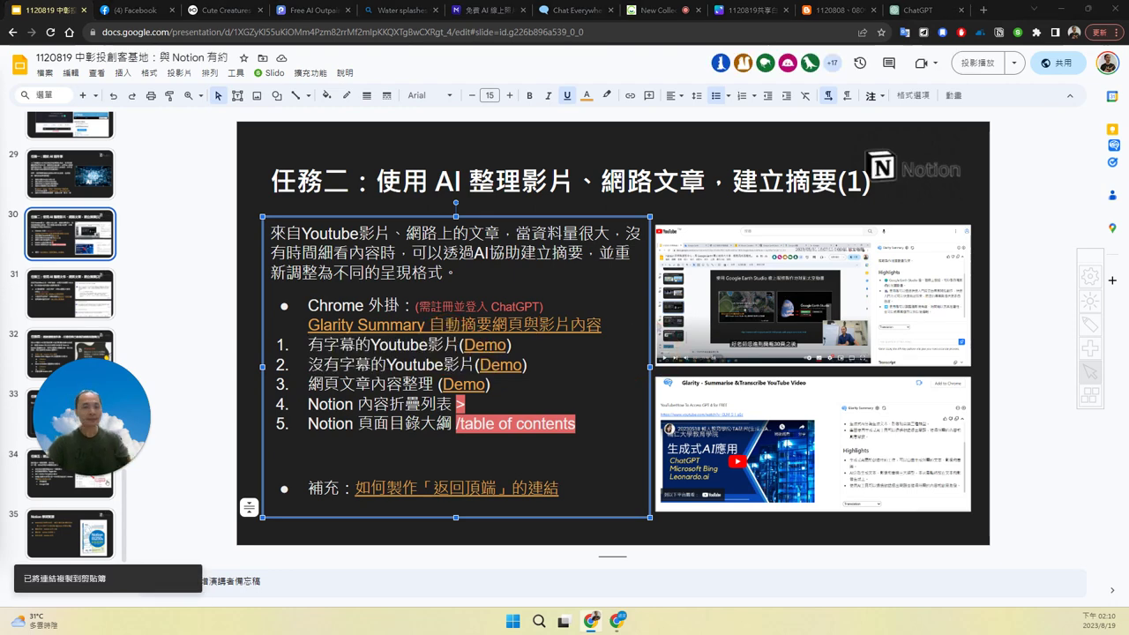
pyautogui.click(445, 323)
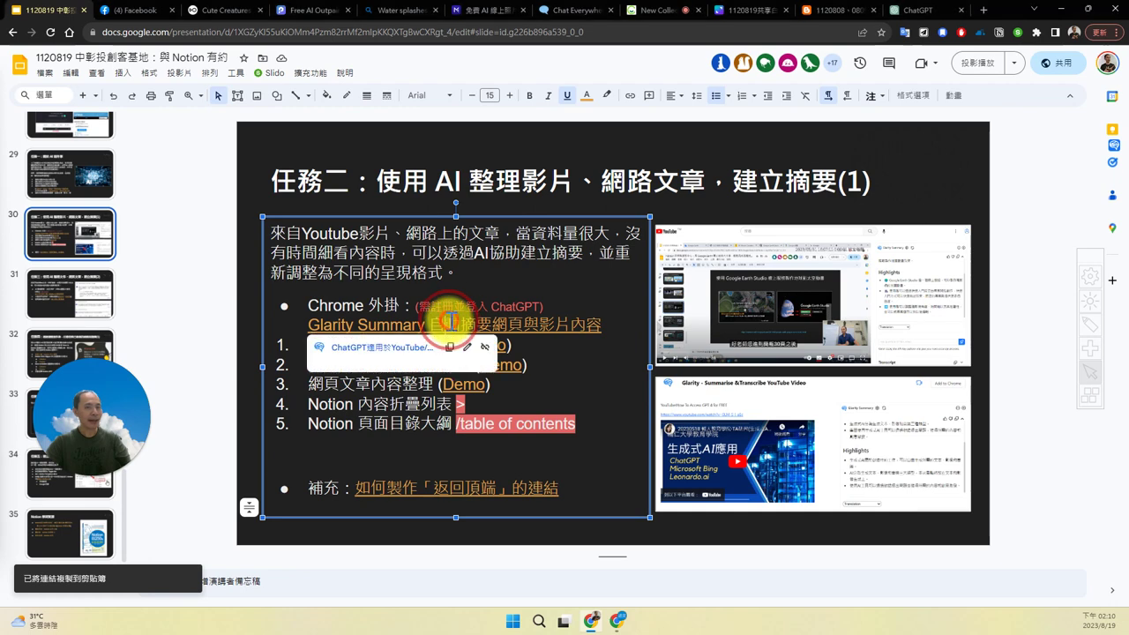
pyautogui.click(362, 347)
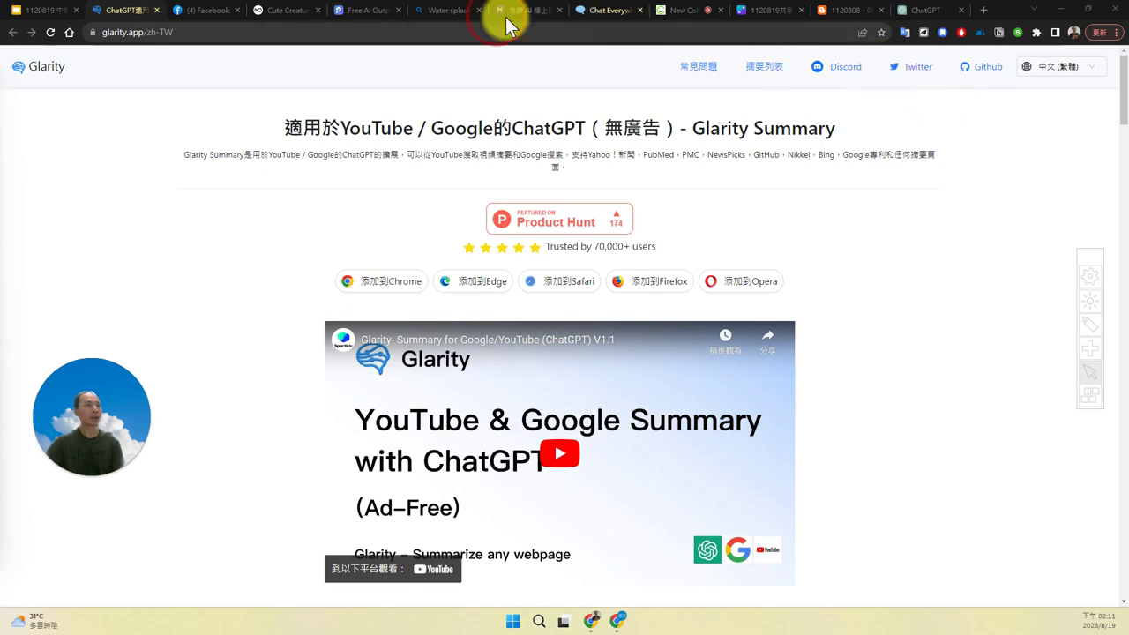
pyautogui.click(156, 10)
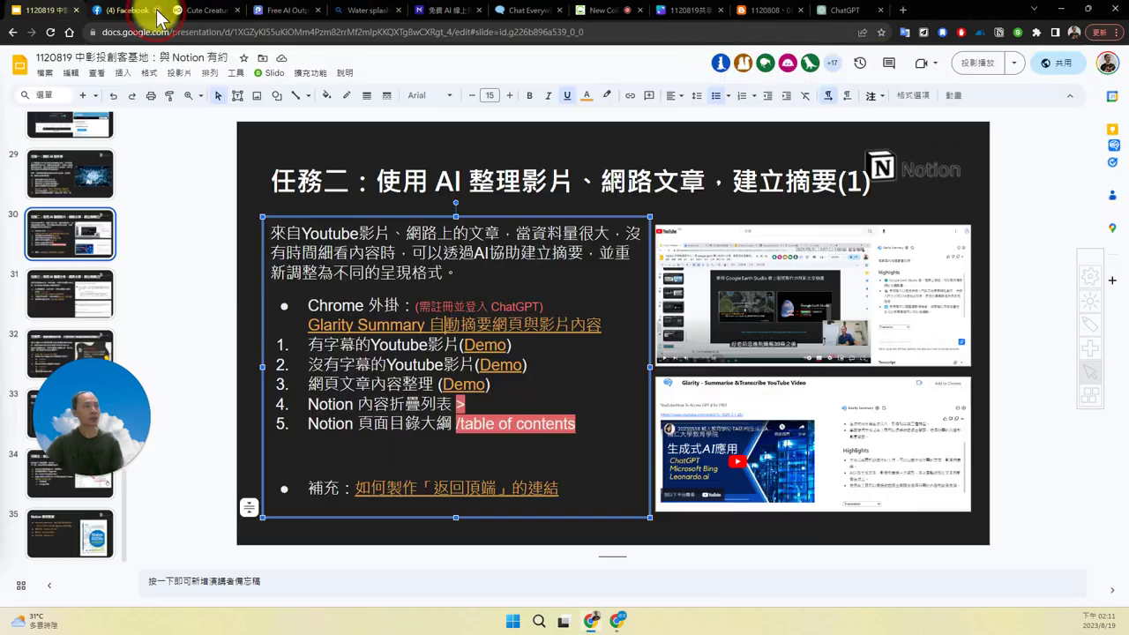
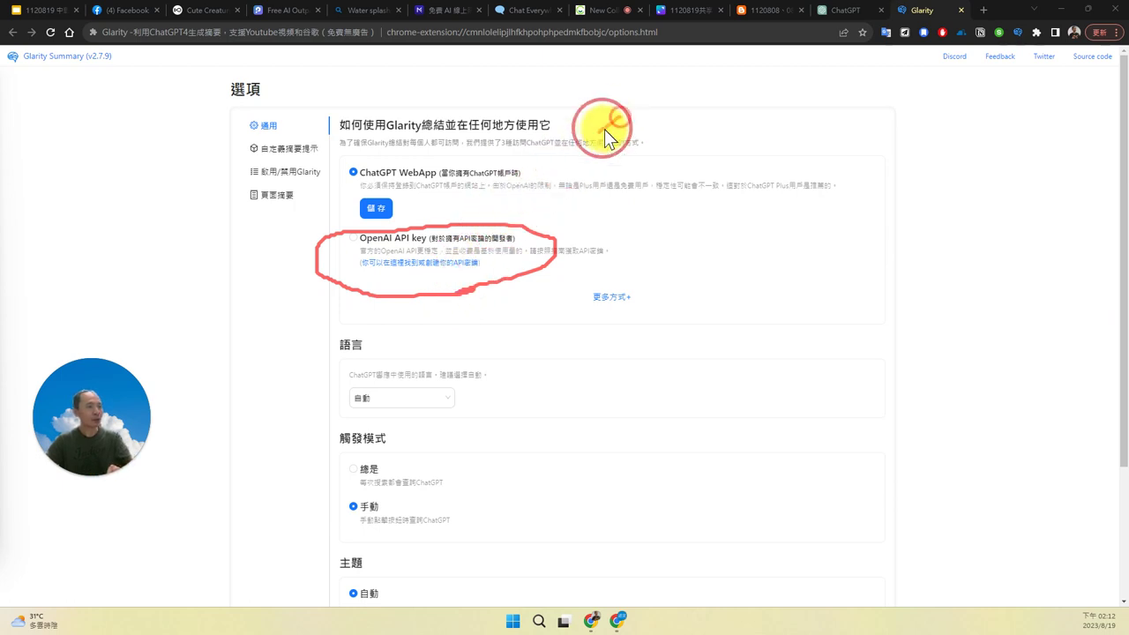
# Mark the ChatGPT WebApp option's account note with a red arrow, underline and outline, and circle the open ChatGPT tab
pyautogui.moveTo(621, 116)
pyautogui.mouseDown()
pyautogui.moveTo(559, 163)
pyautogui.moveTo(606, 167)
pyautogui.mouseUp()
pyautogui.moveTo(522, 180); pyautogui.dragTo(431, 177)
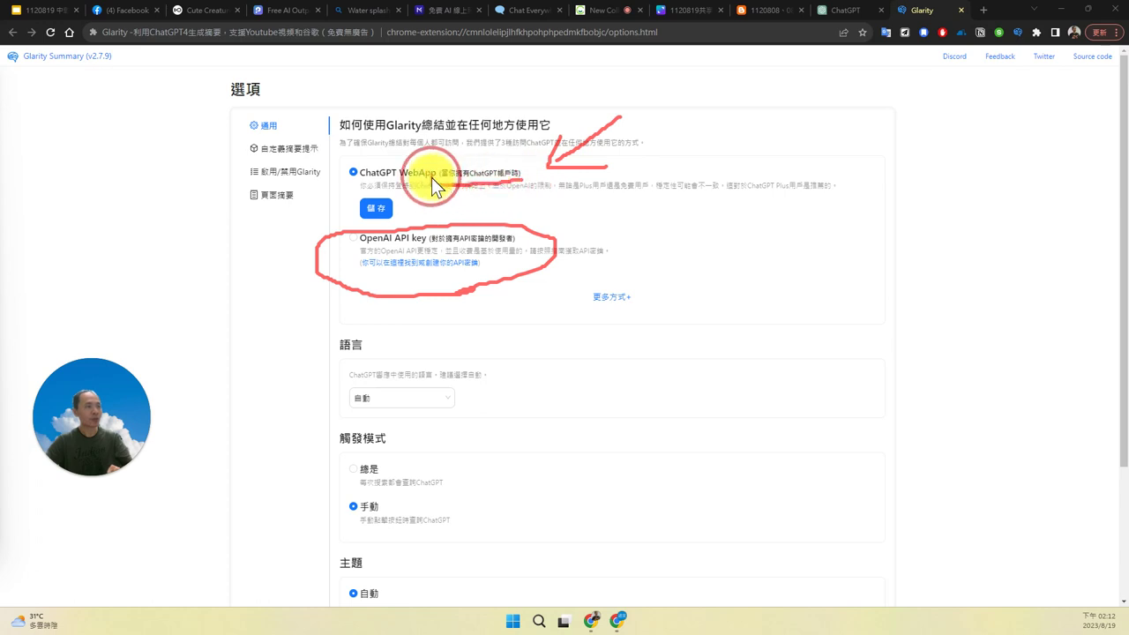
pyautogui.moveTo(548, 162); pyautogui.dragTo(525, 201)
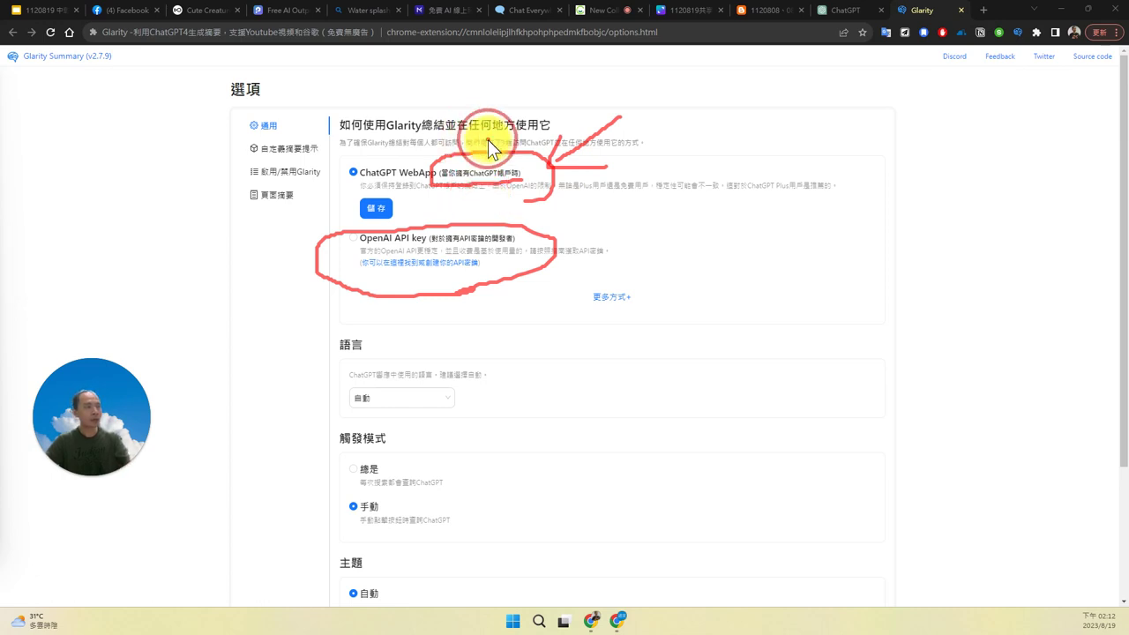
pyautogui.moveTo(487, 139); pyautogui.dragTo(510, 91)
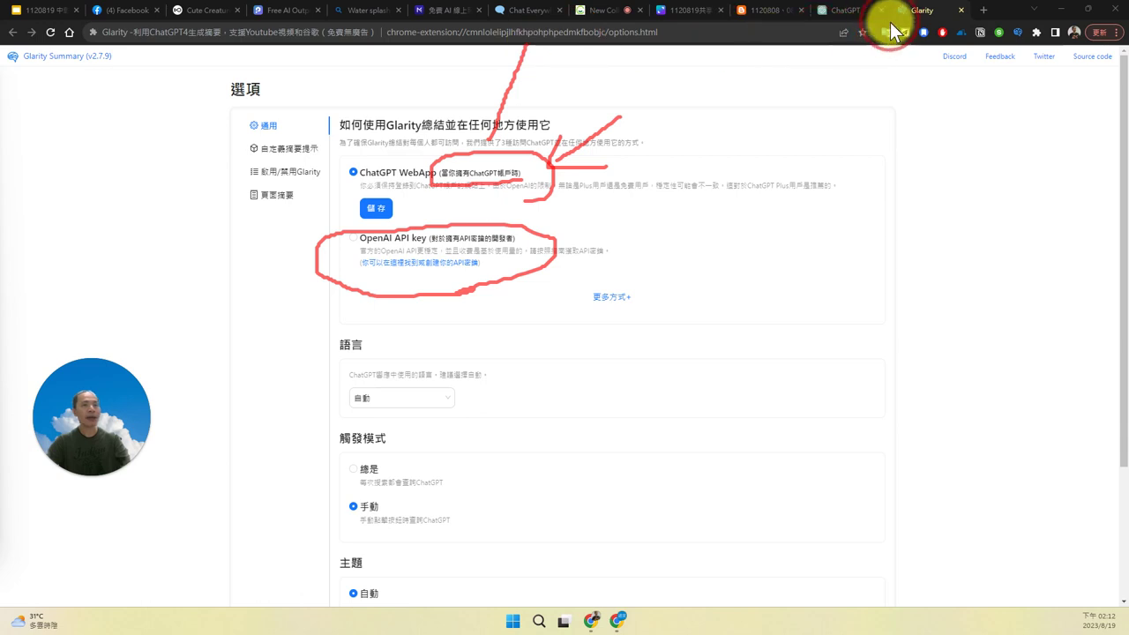
pyautogui.moveTo(895, 26)
pyautogui.mouseDown()
pyautogui.moveTo(821, 32)
pyautogui.moveTo(842, 11)
pyautogui.mouseUp()
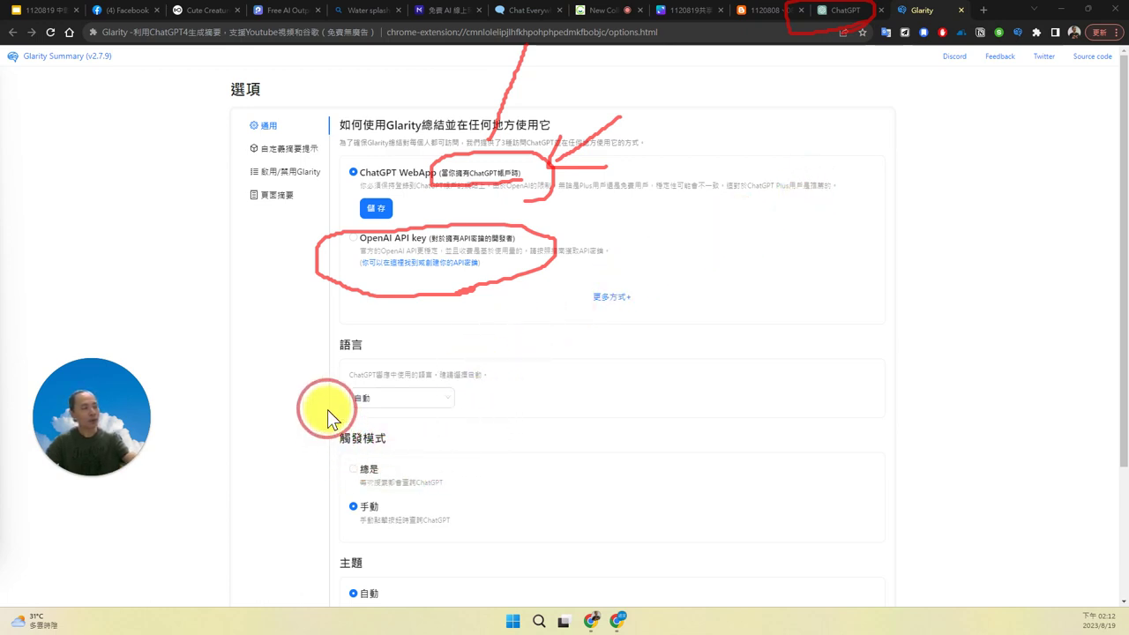
# Mark the 觸發模式 section with red lines and a box around 手動, and clear all annotations from the Glarity options page
pyautogui.moveTo(327, 409); pyautogui.dragTo(315, 564)
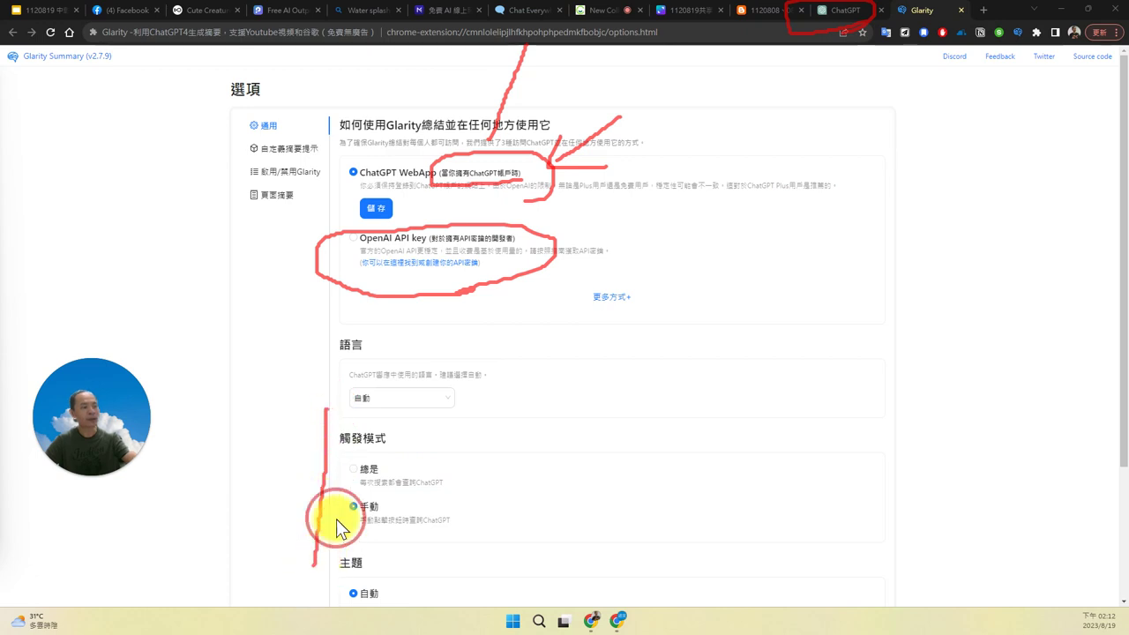
pyautogui.moveTo(300, 495); pyautogui.dragTo(518, 496)
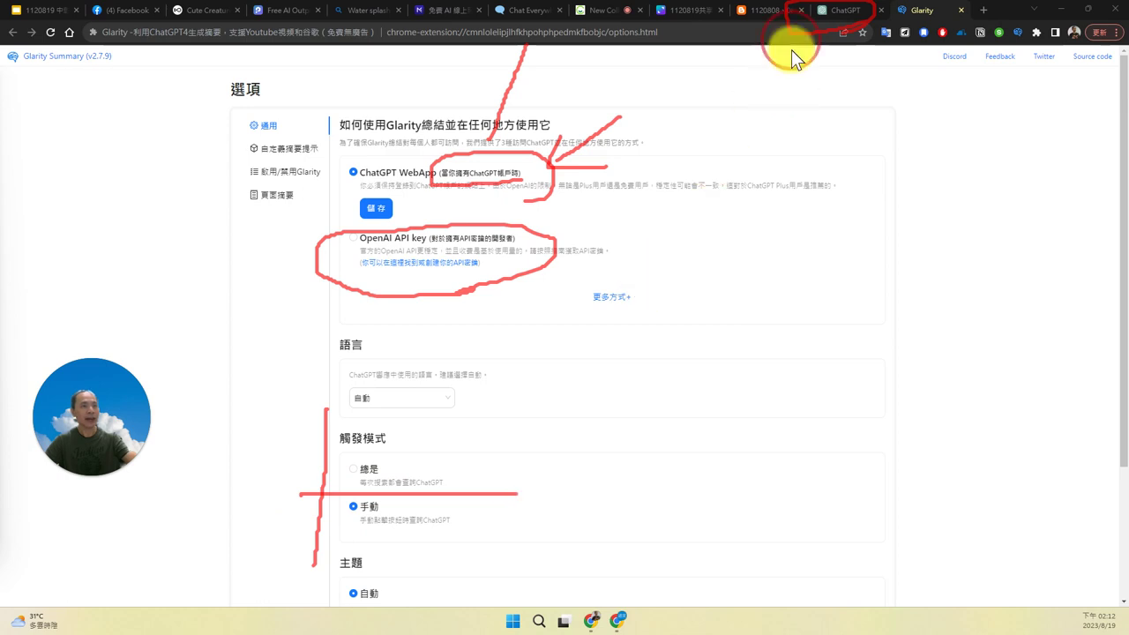
pyautogui.moveTo(741, 35)
pyautogui.mouseDown()
pyautogui.moveTo(785, 11)
pyautogui.moveTo(716, 19)
pyautogui.mouseUp()
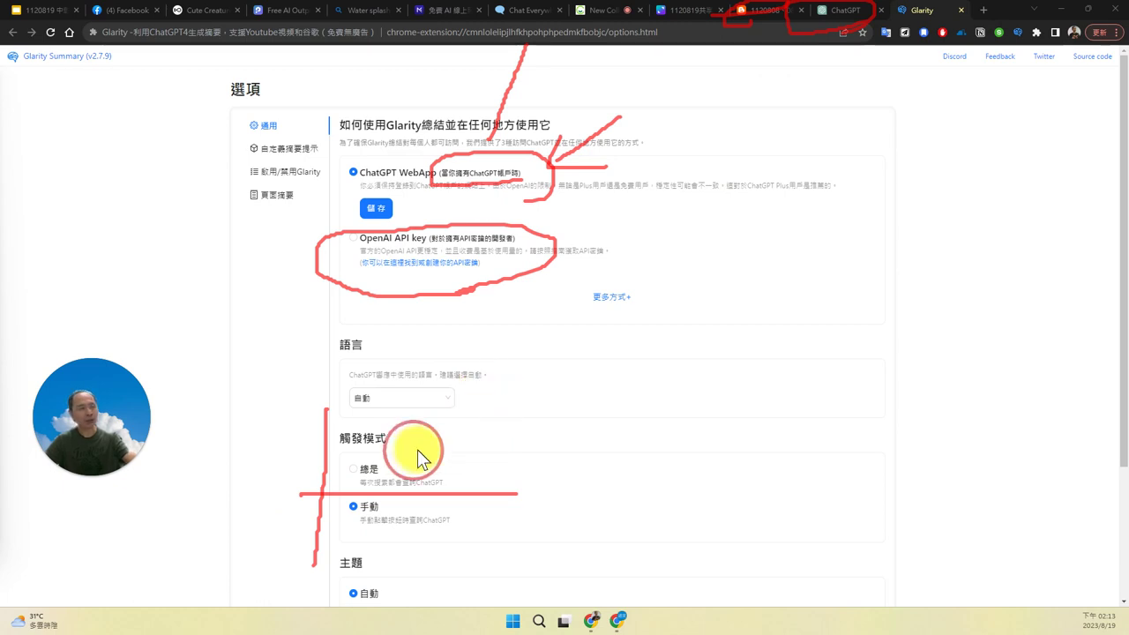
pyautogui.moveTo(479, 484)
pyautogui.mouseDown()
pyautogui.moveTo(471, 545)
pyautogui.moveTo(333, 557)
pyautogui.mouseUp()
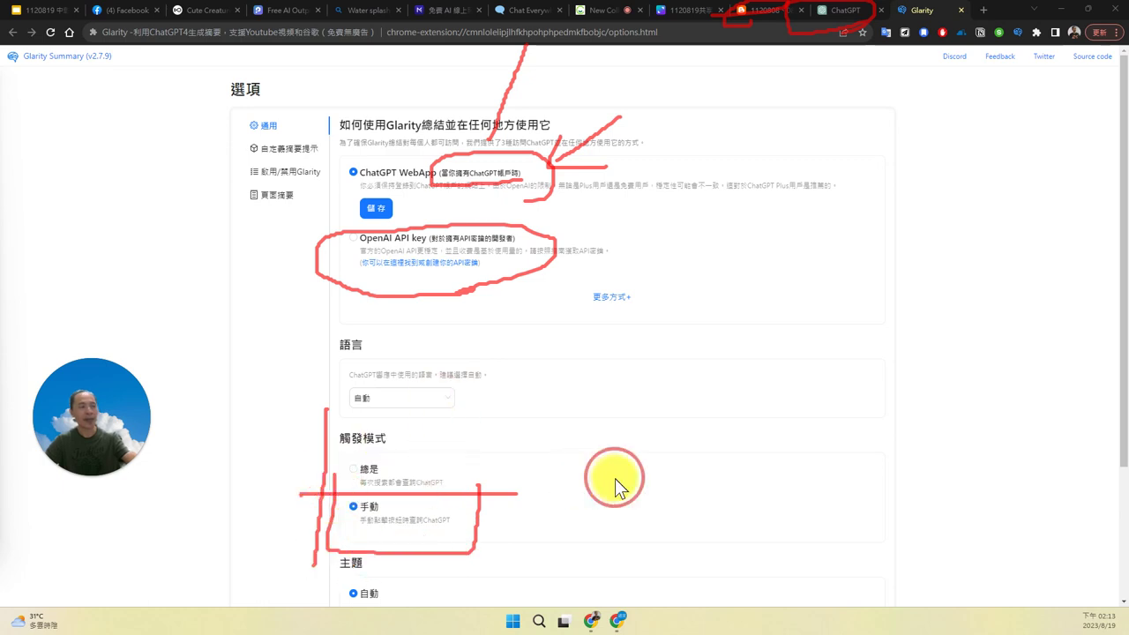
pyautogui.moveTo(1053, 126)
pyautogui.mouseDown()
pyautogui.moveTo(969, 192)
pyautogui.moveTo(1077, 129)
pyautogui.moveTo(1057, 175)
pyautogui.mouseUp()
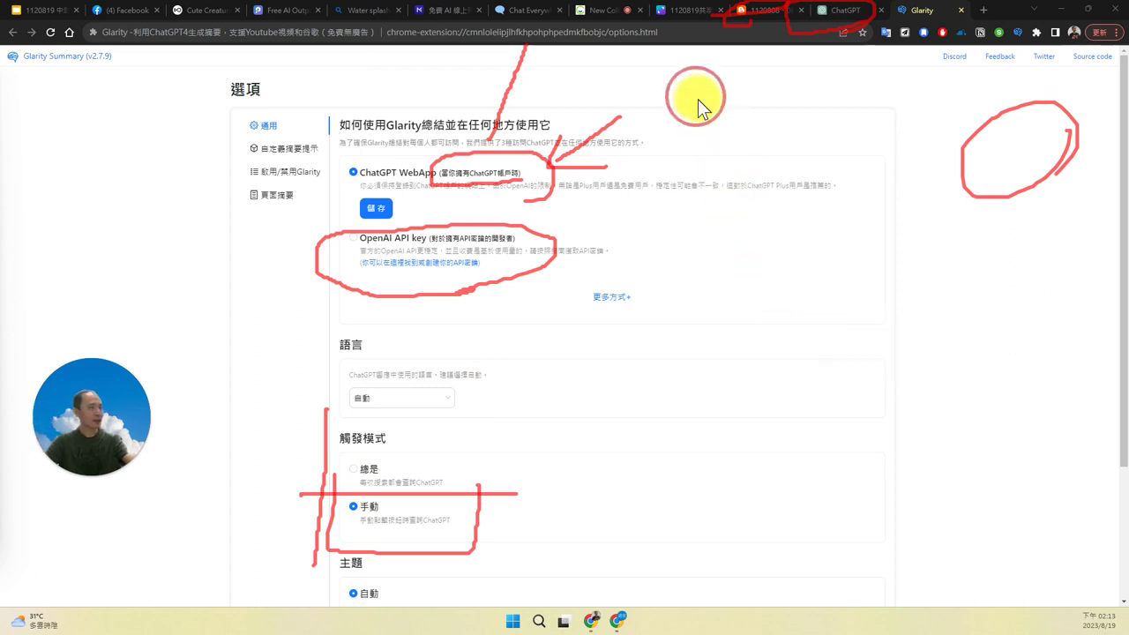
pyautogui.moveTo(691, 90); pyautogui.dragTo(659, 522)
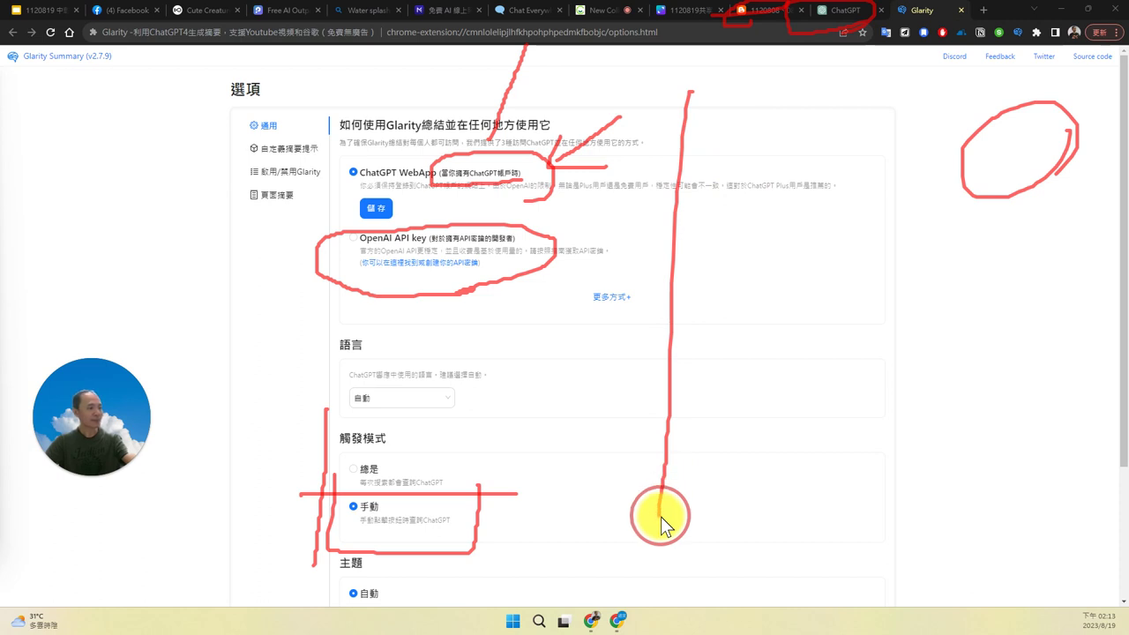
pyautogui.press('Escape')
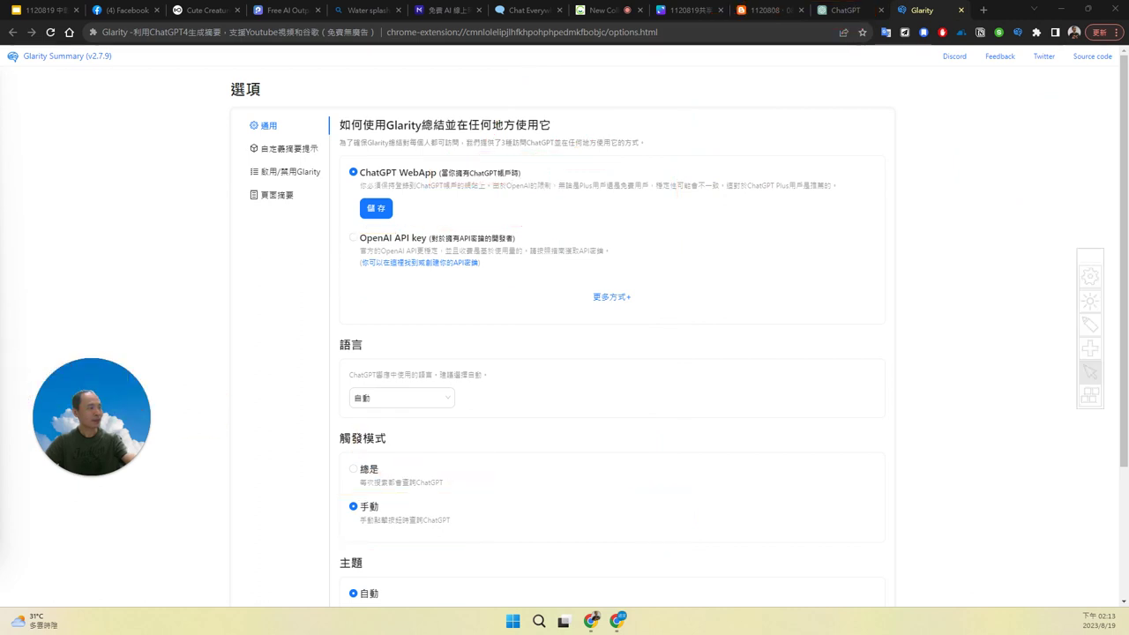
# Bring up the floating meeting chat, review its messages, and move it off the main Glarity settings
pyautogui.moveTo(179, 413); pyautogui.dragTo(339, 429)
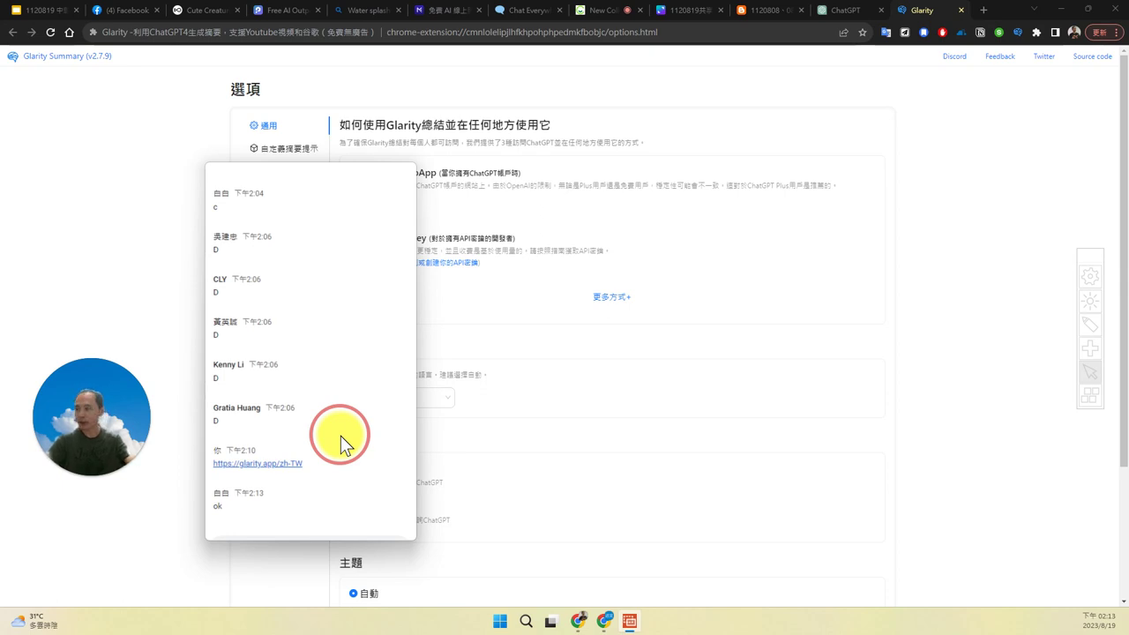
pyautogui.scroll(10, 310, 353)
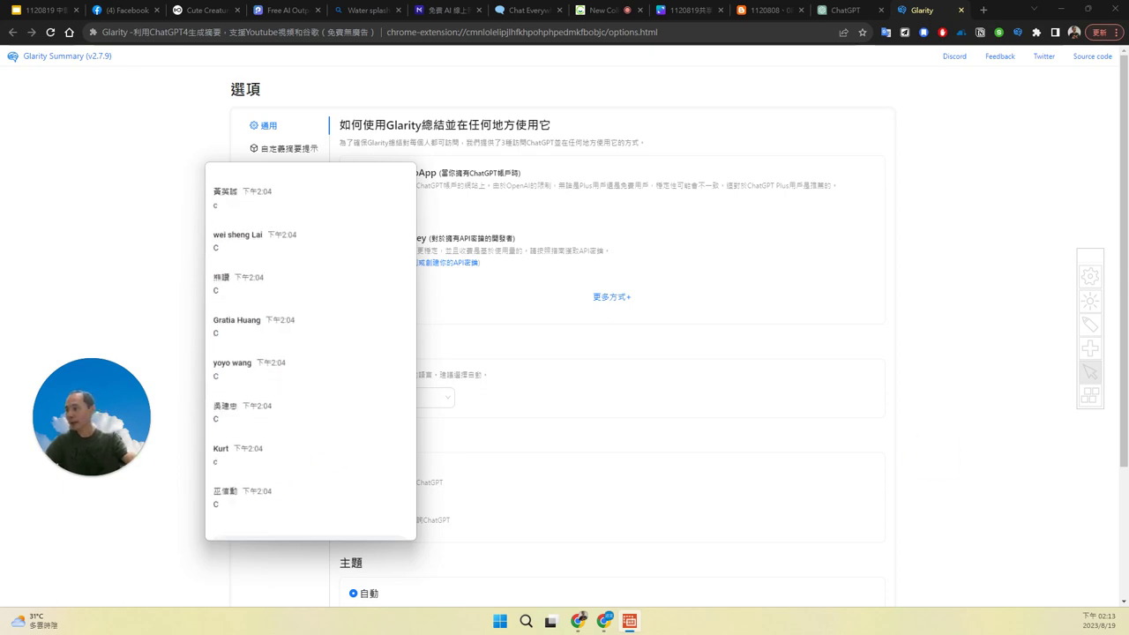
pyautogui.scroll(-10, 310, 353)
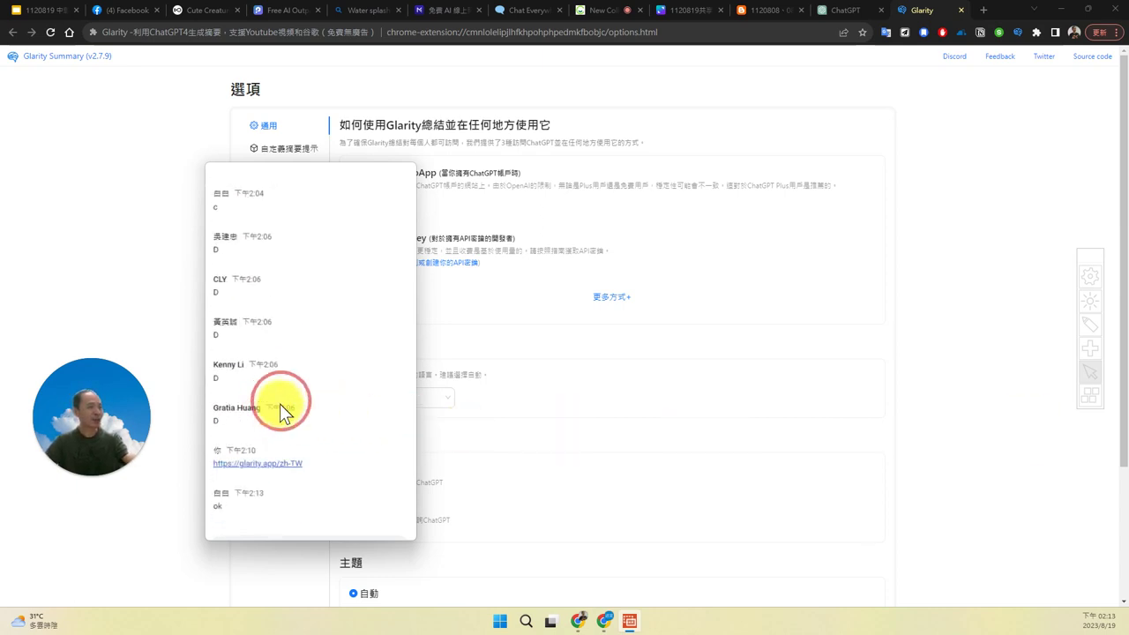
pyautogui.moveTo(297, 397); pyautogui.dragTo(853, 375)
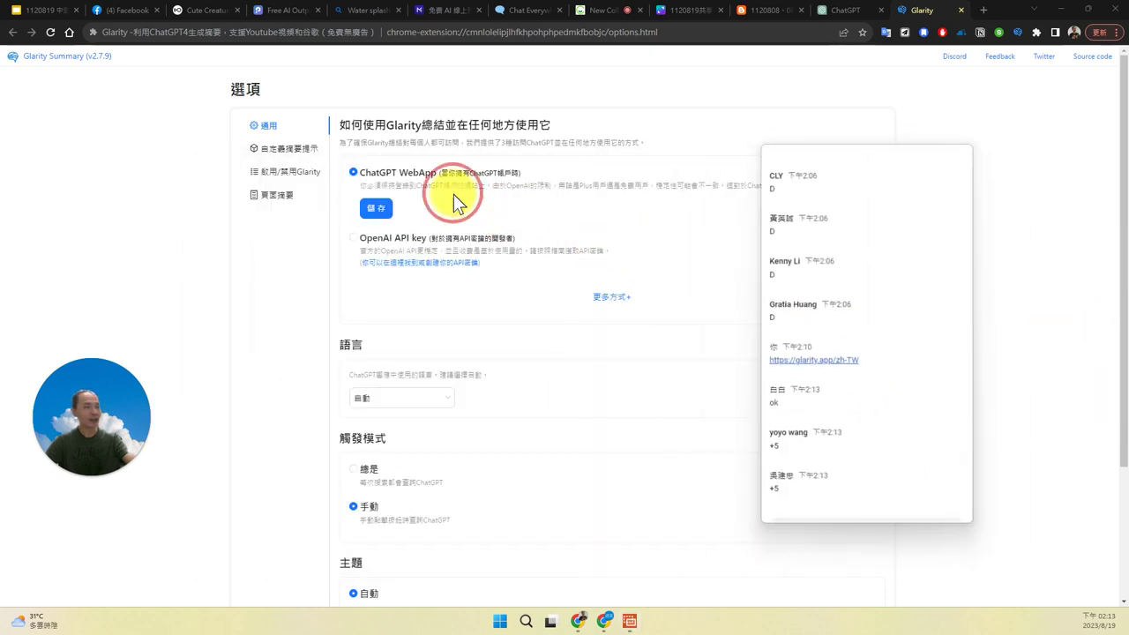
# Underline the ChatGPT WebApp description in red and circle the 語言 and 觸發模式 sections, adding a vertical line beside the trigger options
pyautogui.click(386, 186)
pyautogui.moveTo(329, 188); pyautogui.dragTo(596, 189)
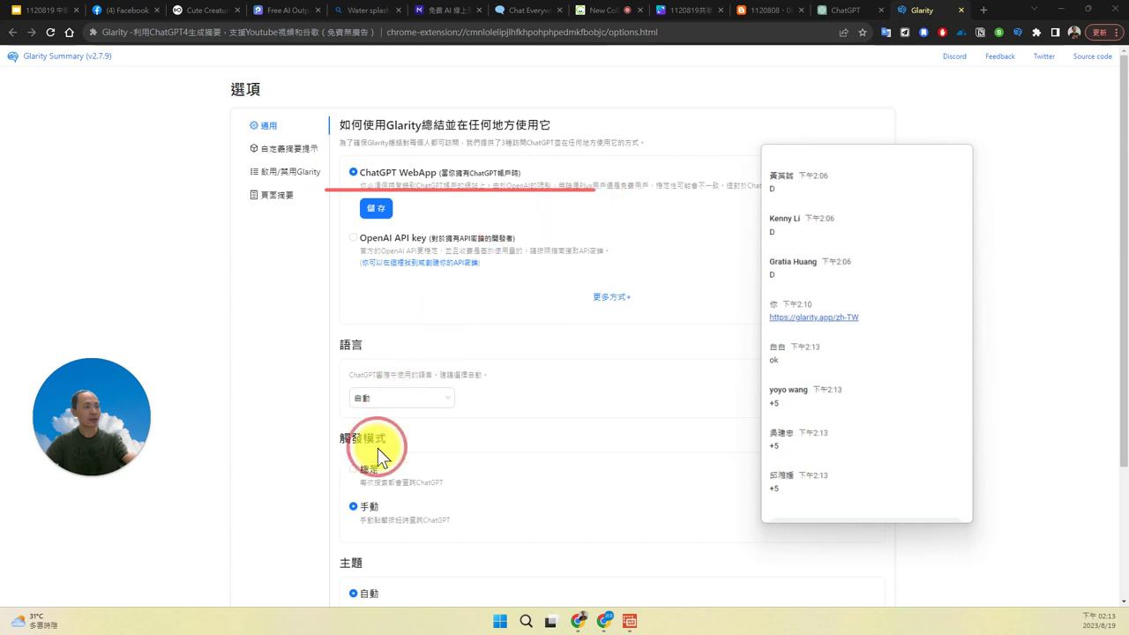
pyautogui.moveTo(309, 420)
pyautogui.mouseDown()
pyautogui.moveTo(297, 514)
pyautogui.moveTo(536, 462)
pyautogui.moveTo(321, 353)
pyautogui.moveTo(278, 382)
pyautogui.mouseUp()
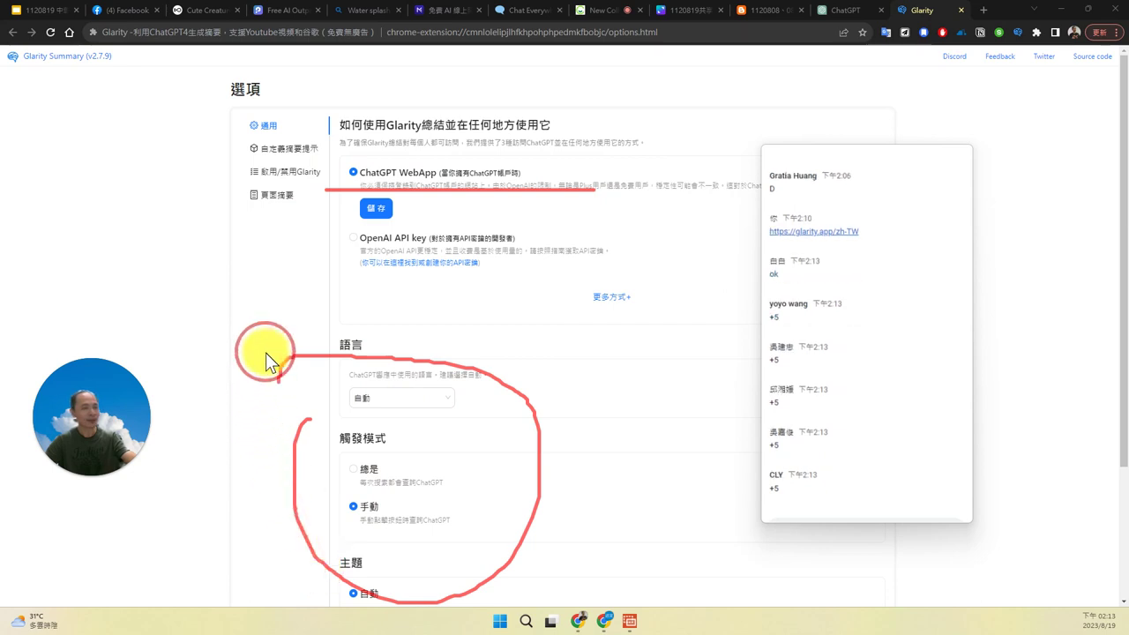
pyautogui.moveTo(322, 408); pyautogui.dragTo(323, 498)
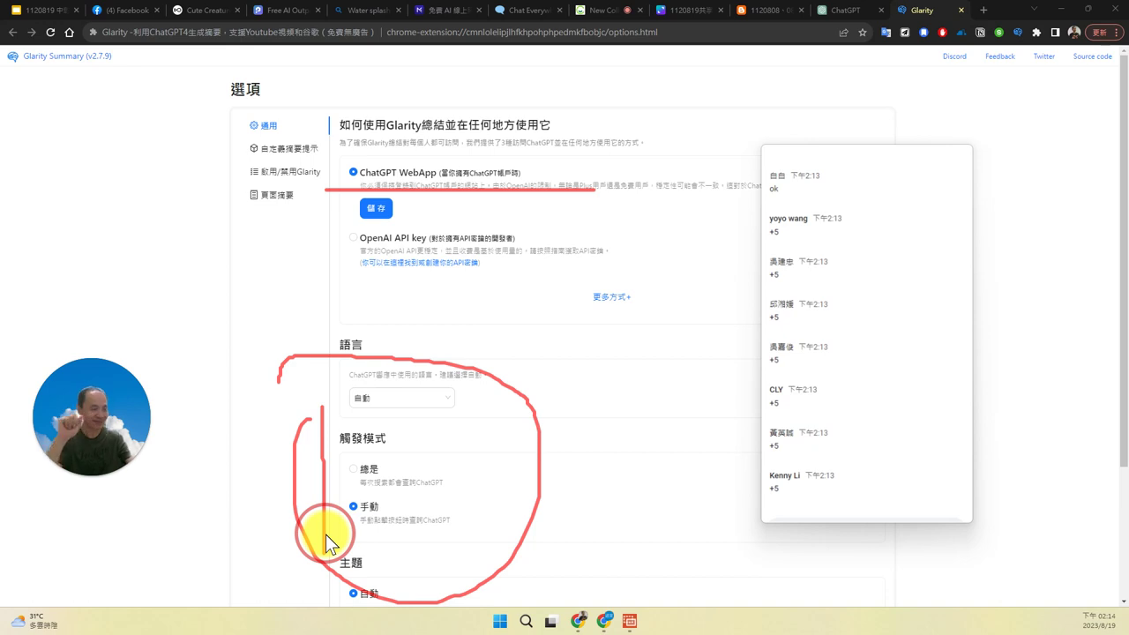
# Clear the red annotations, close the floating meeting chat, and close the Glarity options page
pyautogui.press('Escape')
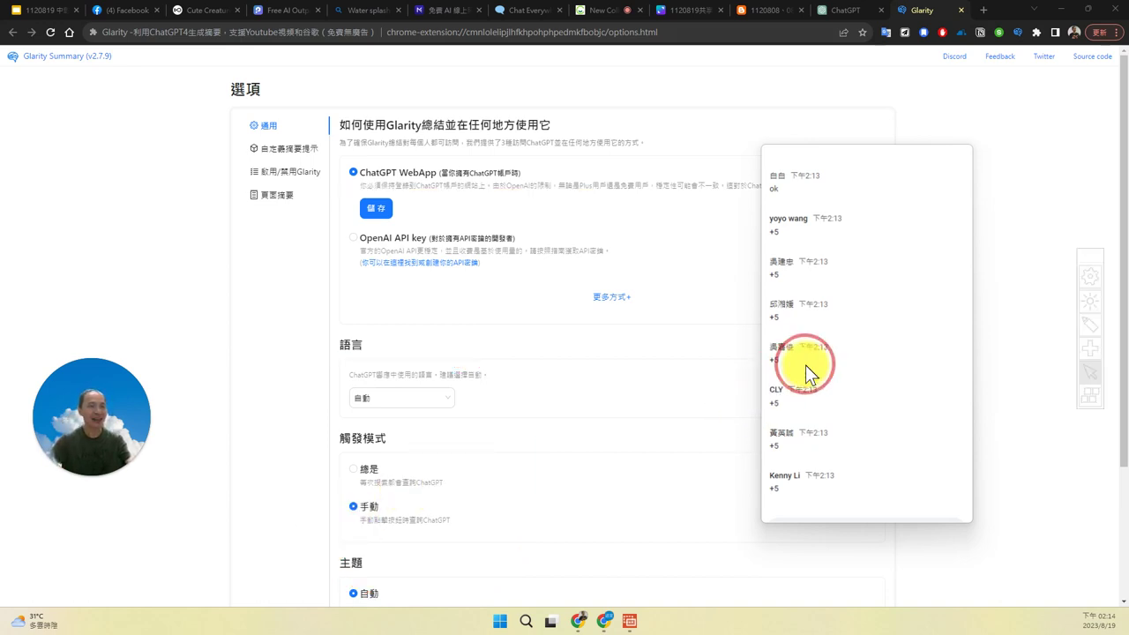
pyautogui.hotkey('alt', 'F4')
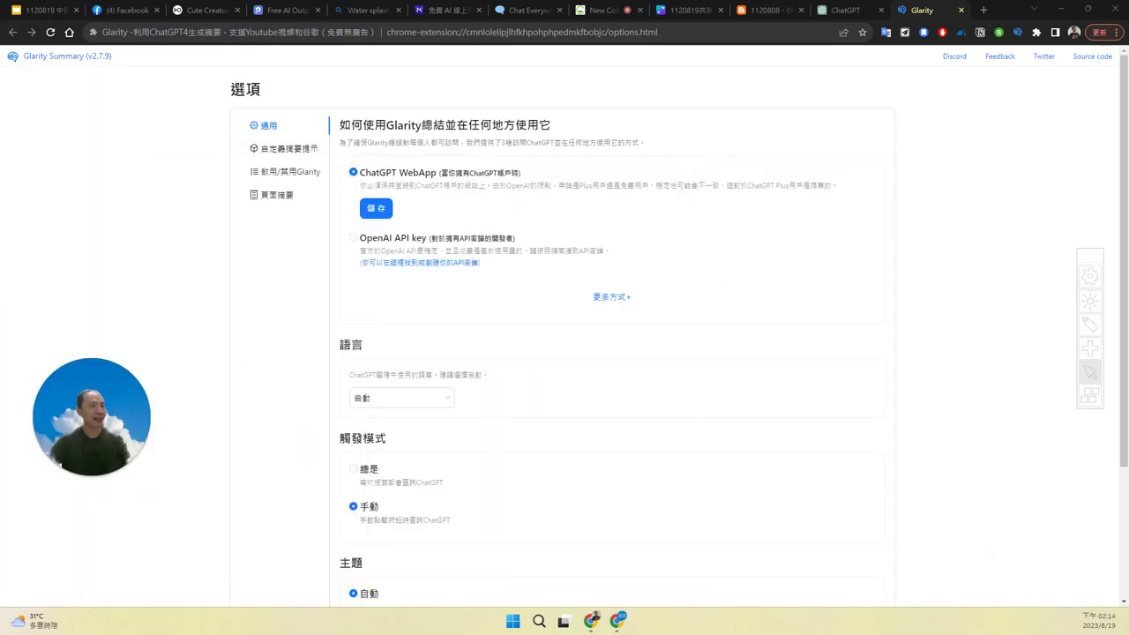
pyautogui.click(959, 16)
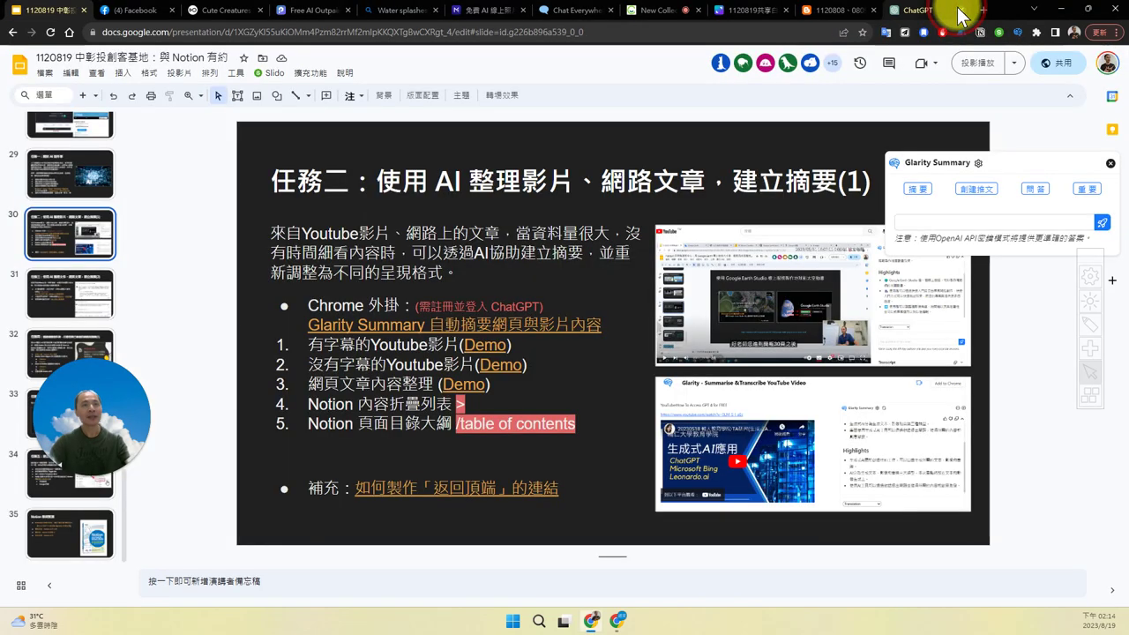
# Open the Glarity Summary panel on the 1120808 blog post and point out its 摘要, 問答 and 重要 options
pyautogui.click(837, 14)
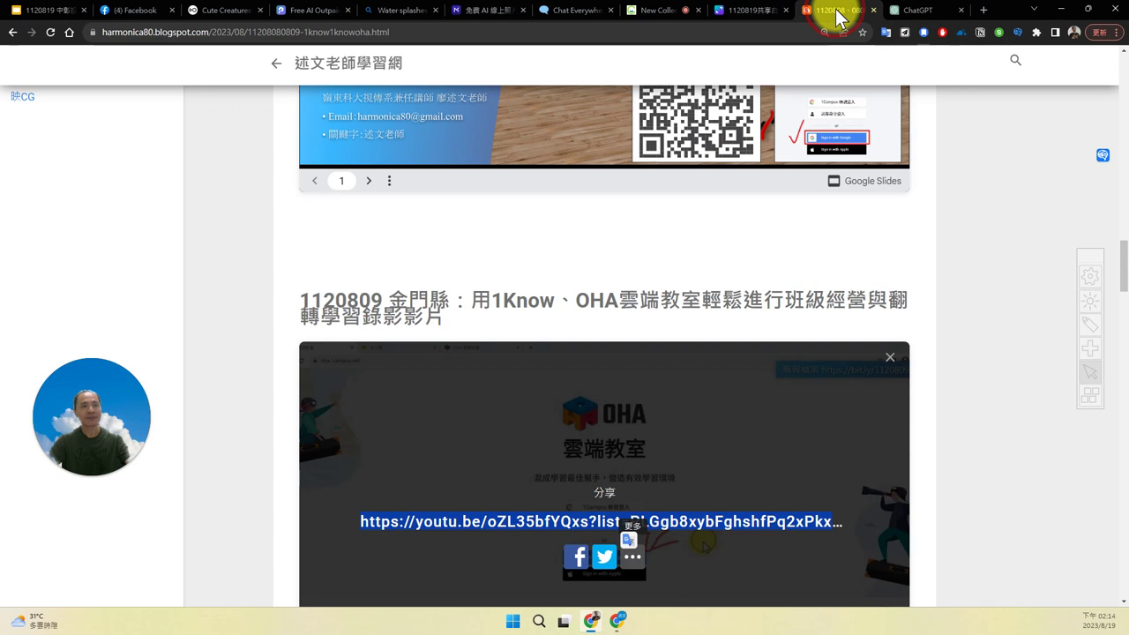
pyautogui.click(1100, 154)
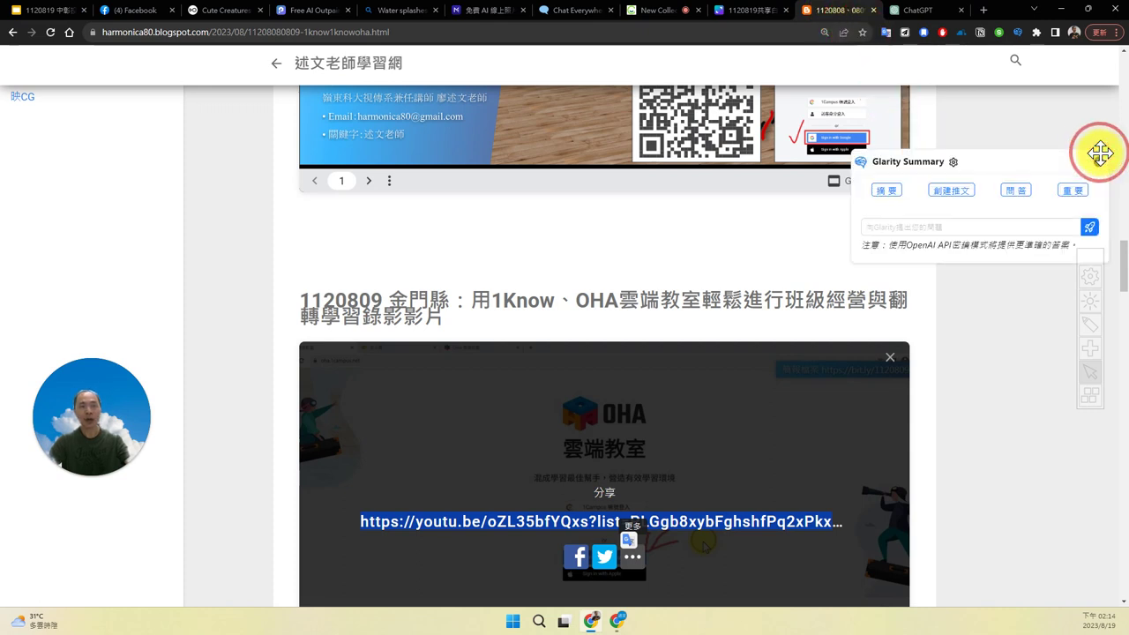
pyautogui.click(894, 191)
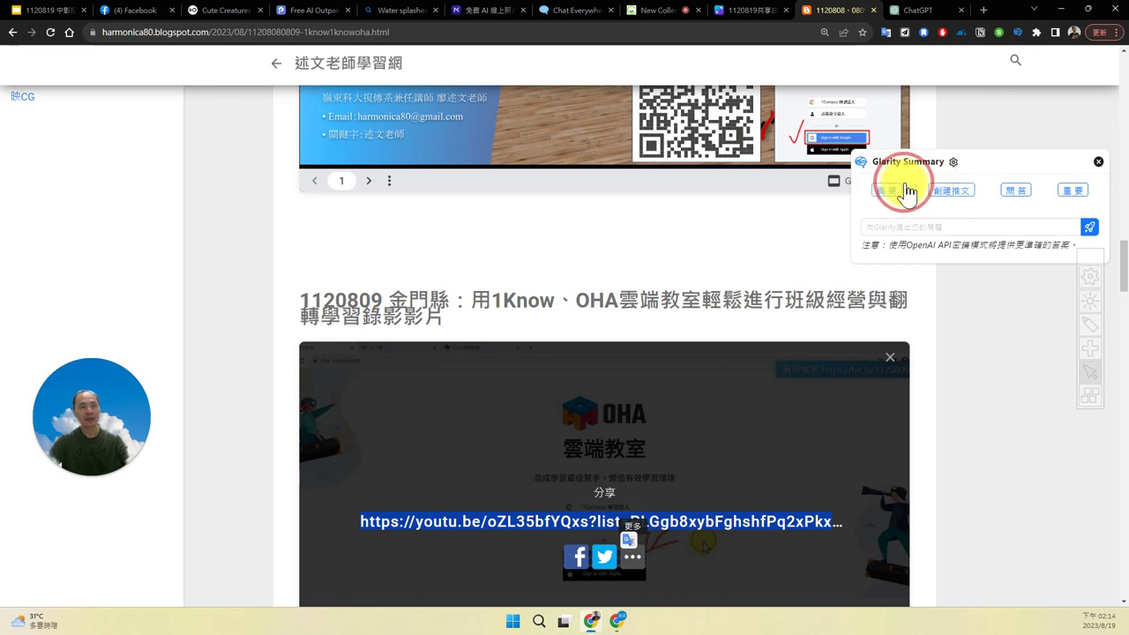
pyautogui.click(1017, 194)
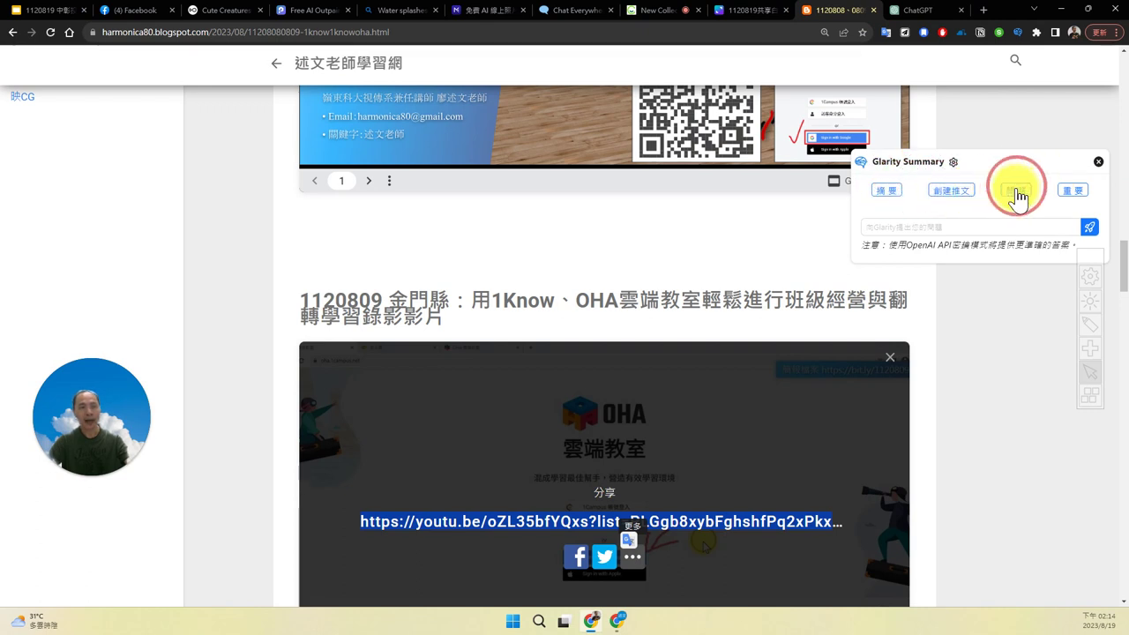
pyautogui.click(1078, 194)
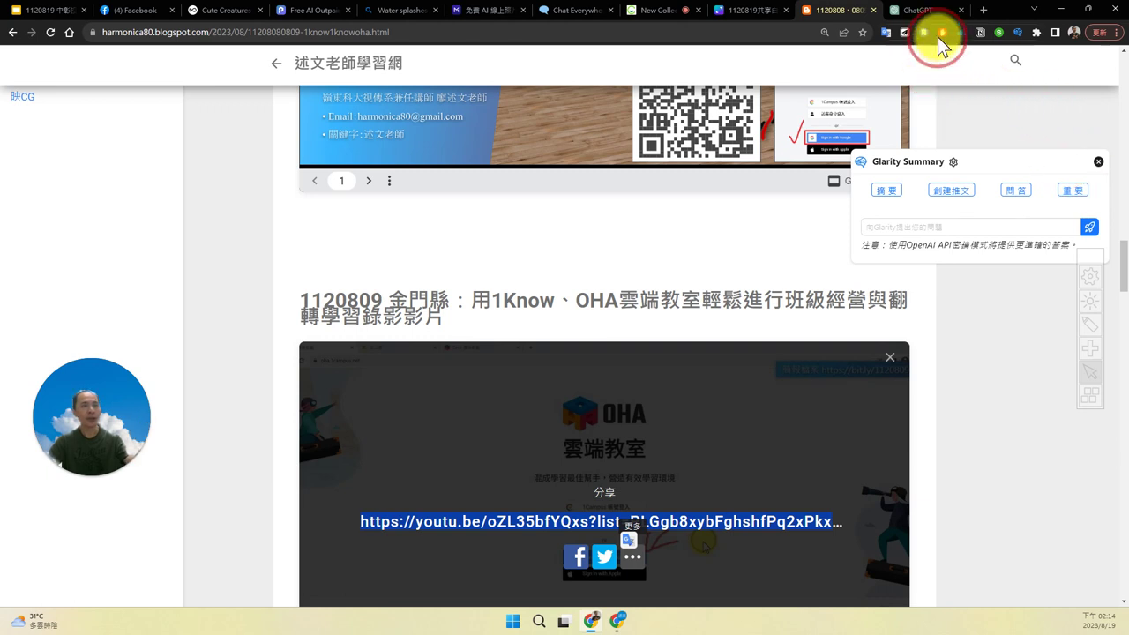
# Load the YouTube video about OHA雲端教室 and Google Meet子母畫面 in a new tab, using its address from the clipboard history
pyautogui.click(983, 10)
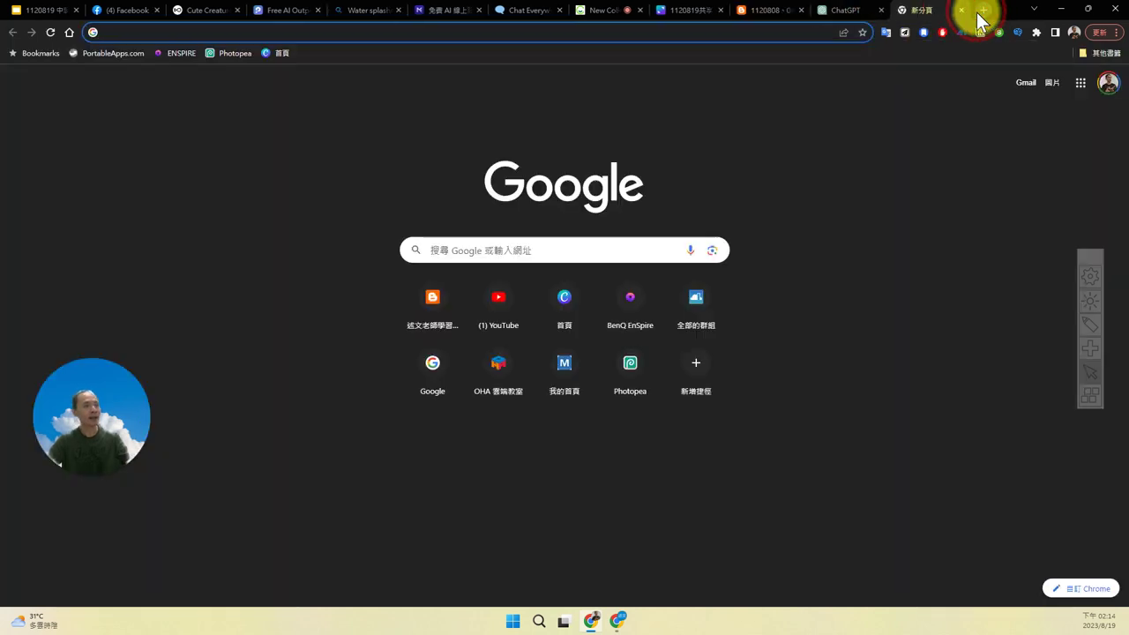
pyautogui.write('https://pimly.app/zh-TW')
pyautogui.press('Escape')
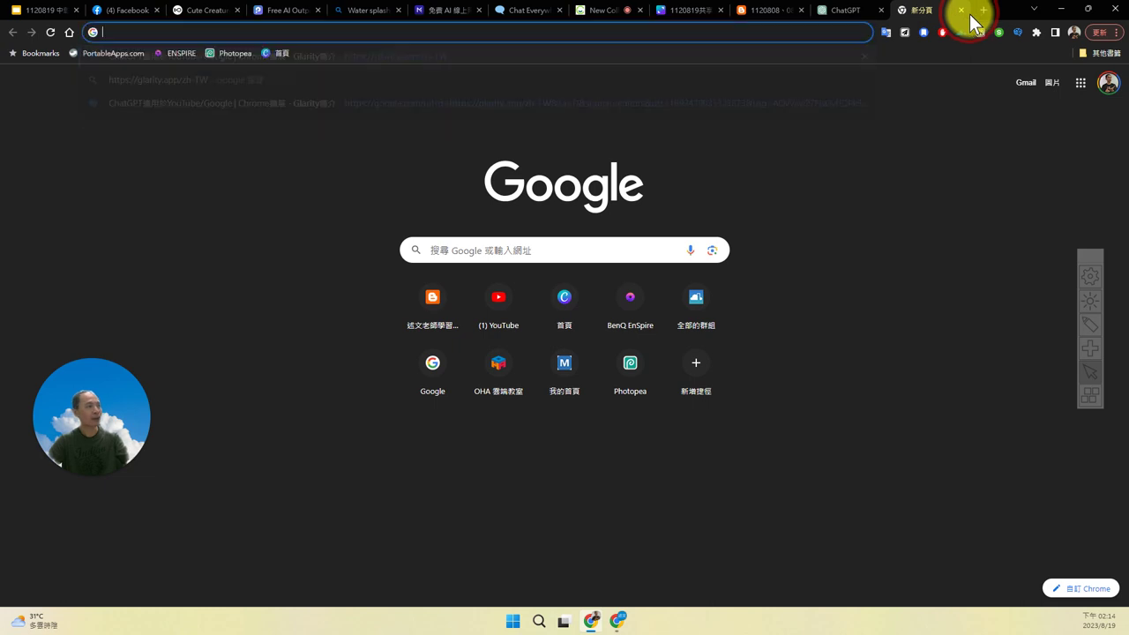
pyautogui.hotkey('ctrl', '`')
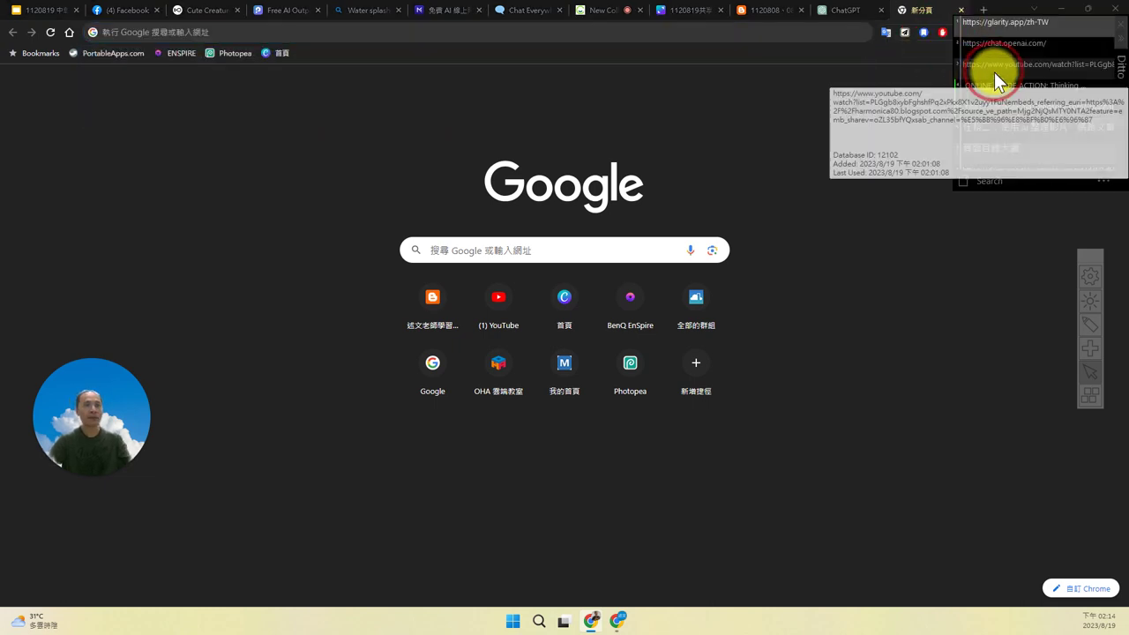
pyautogui.click(998, 69)
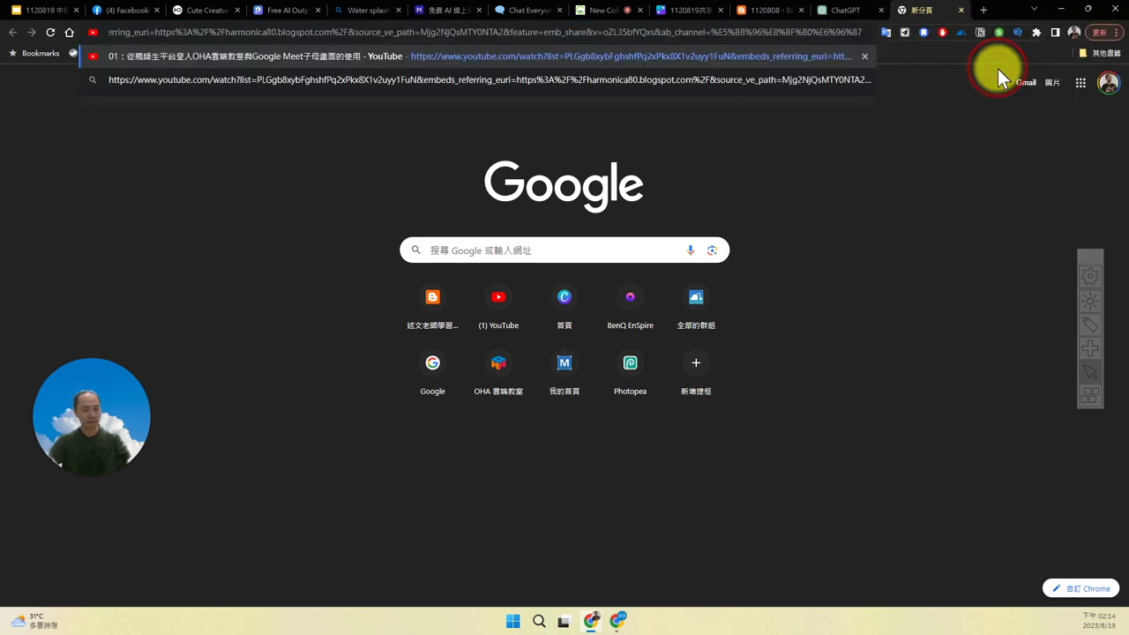
pyautogui.press('Return')
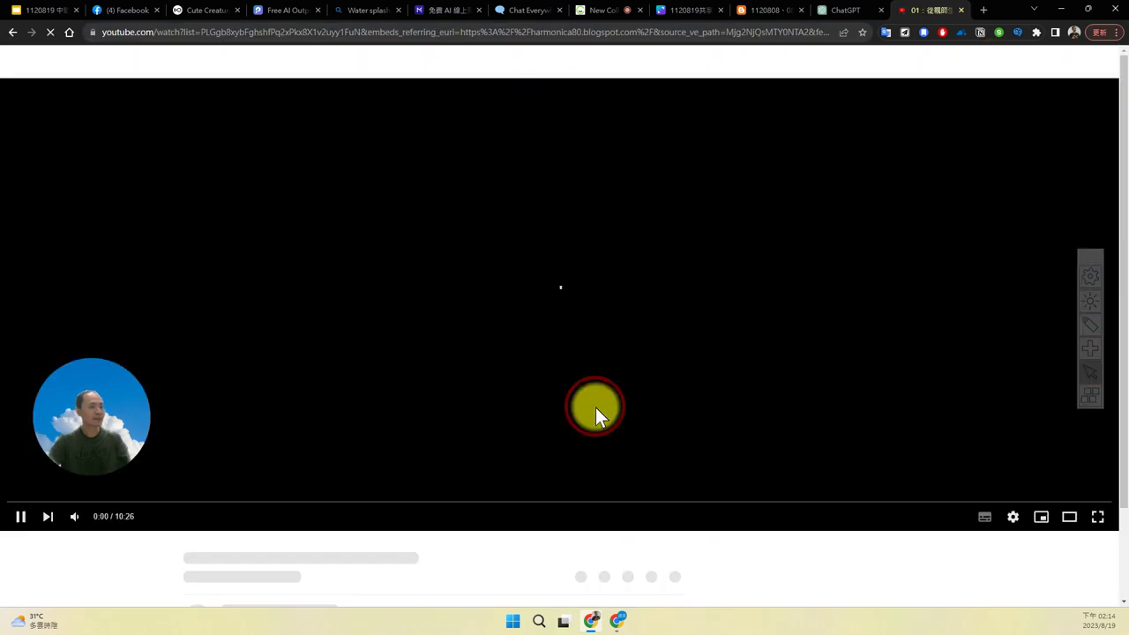
# Switch the YouTube video to default view, pause it, and generate its summary with Glarity's 生成總結
pyautogui.click(21, 516)
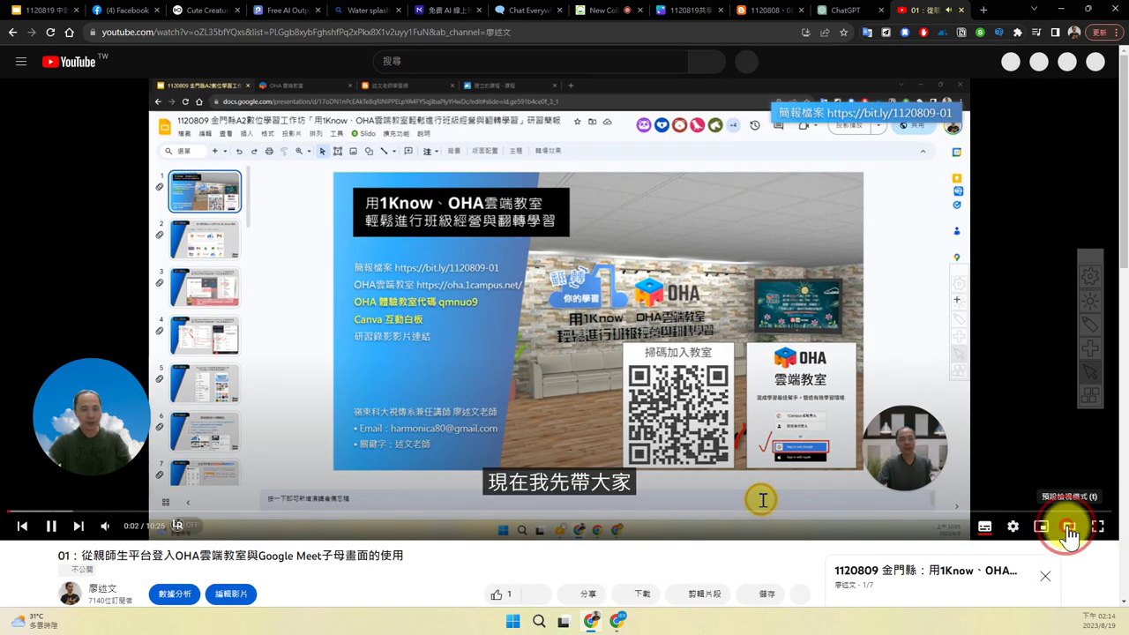
pyautogui.click(1069, 529)
pyautogui.click(115, 501)
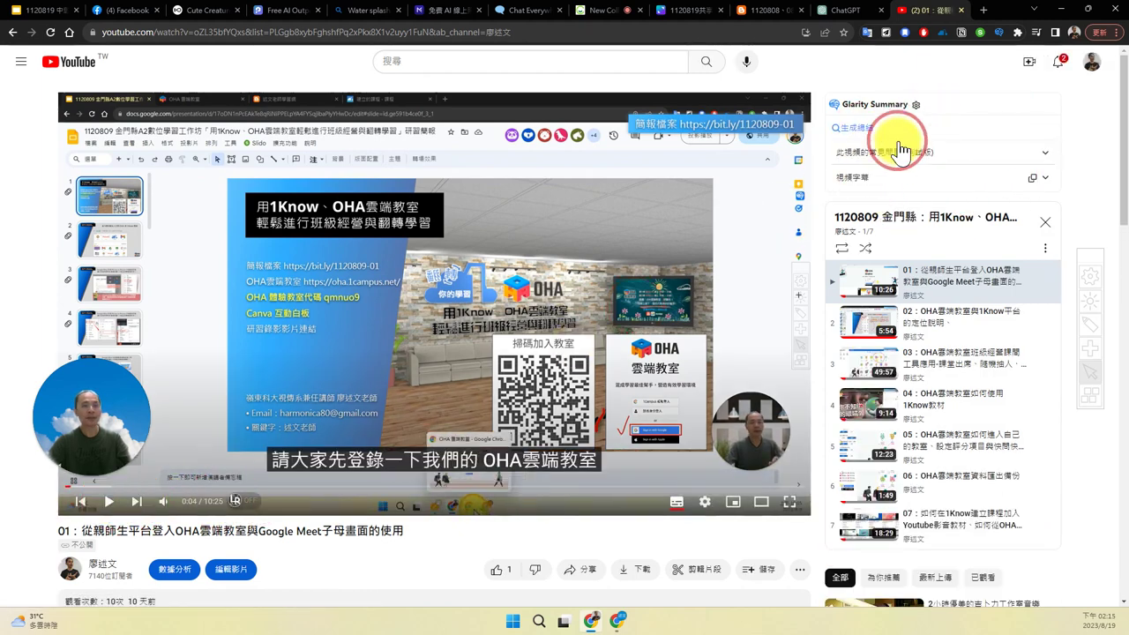
pyautogui.click(860, 133)
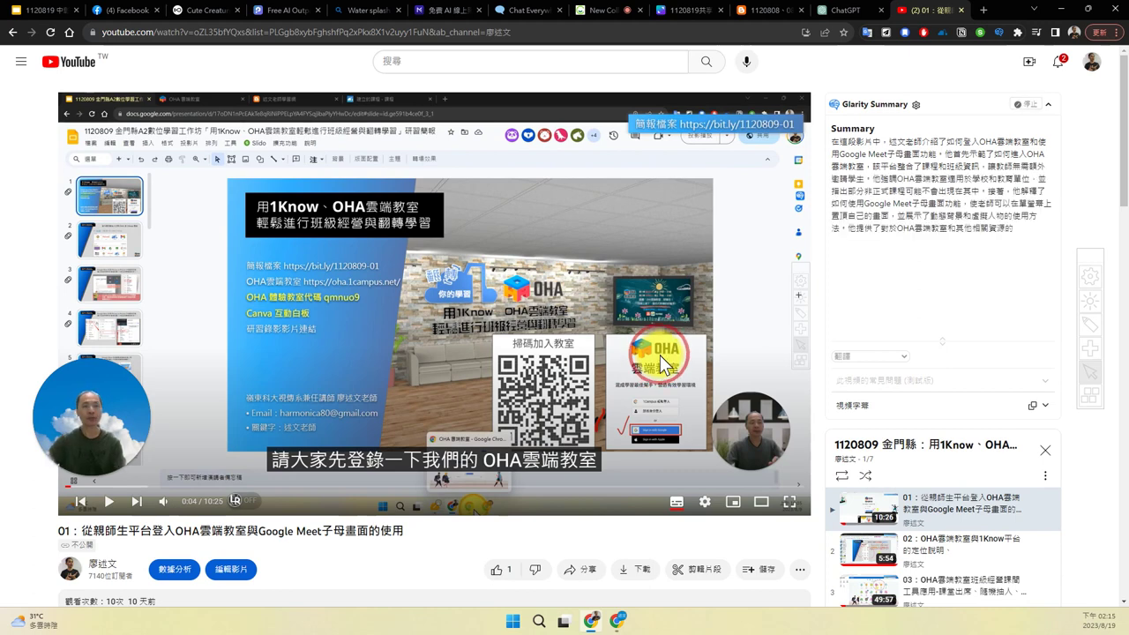
# Select the YouTube video's full web address and switch to another window
pyautogui.click(568, 35)
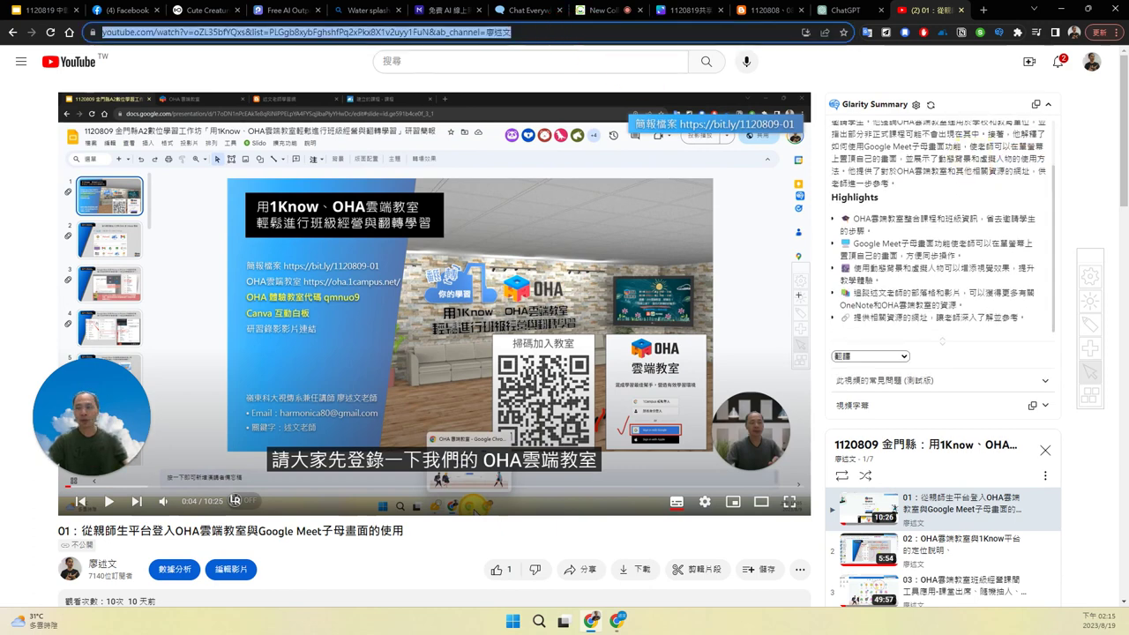
pyautogui.hotkey('alt', 'Tab')
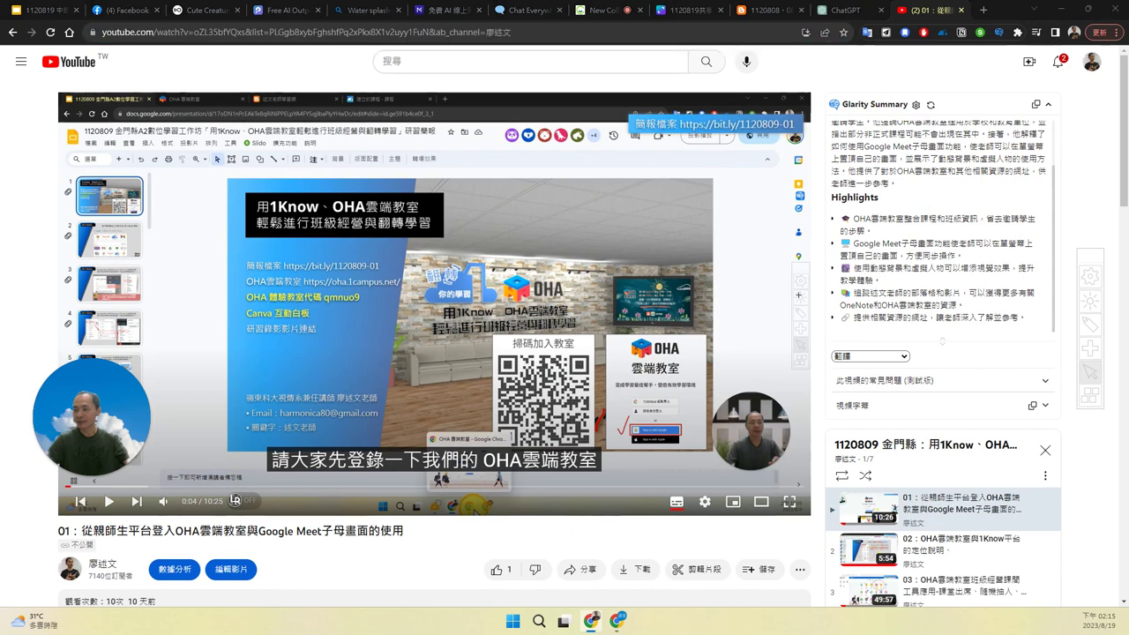